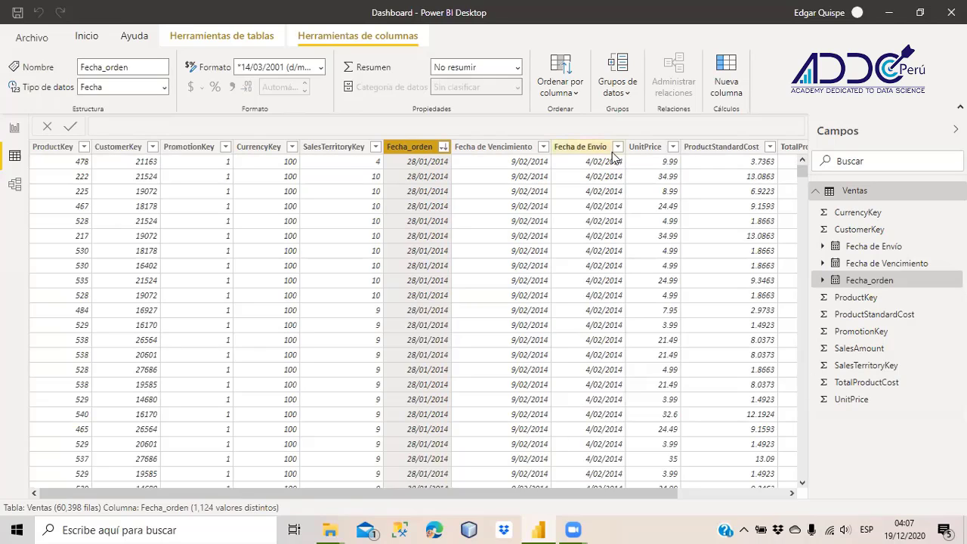
Check the filter list of Fecha_orden, and sort the Ventas table by Fecha de Envío in descending order
left_click(443, 148)
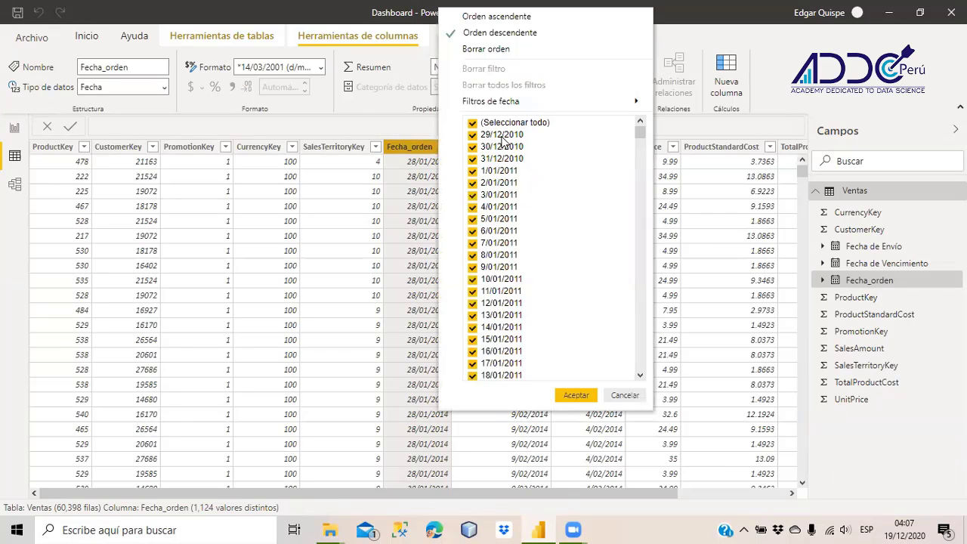
left_click(414, 154)
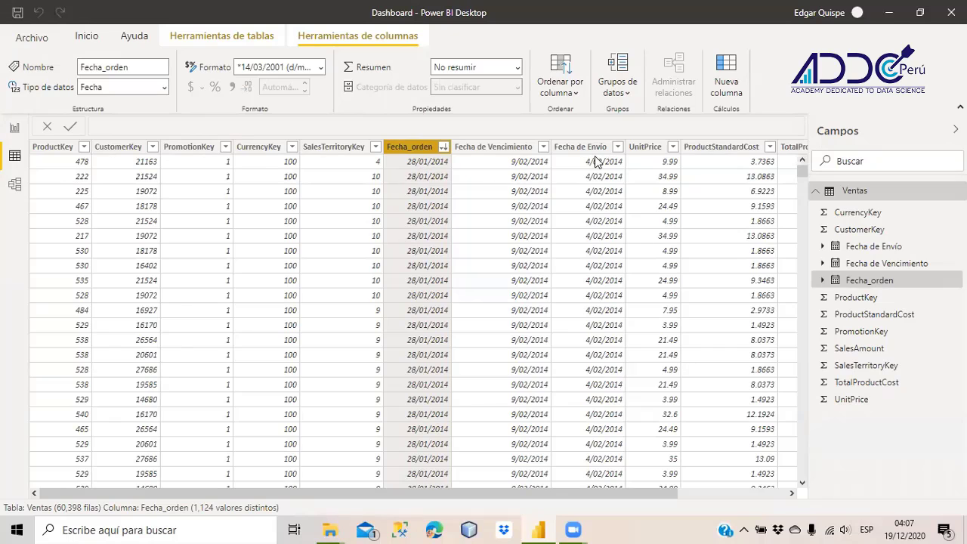
left_click(617, 151)
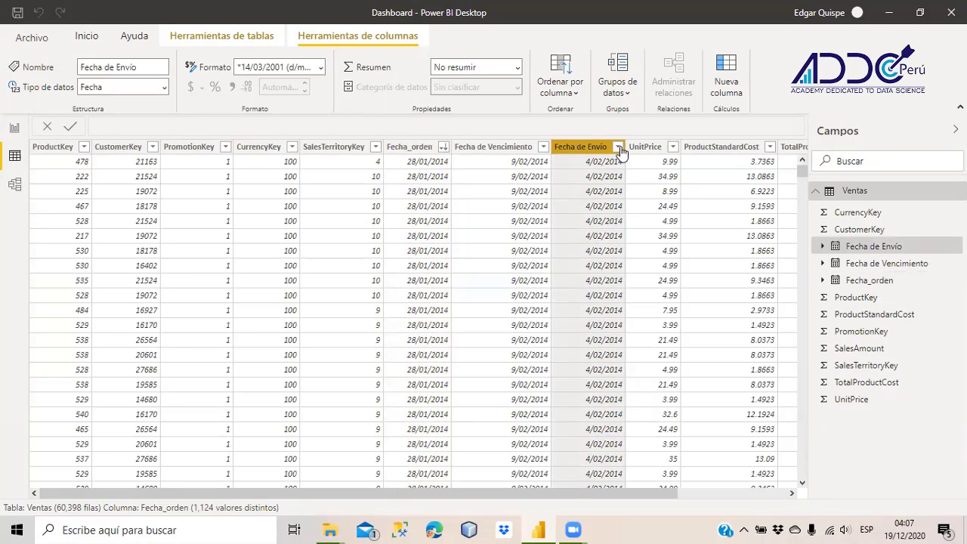
left_click(618, 148)
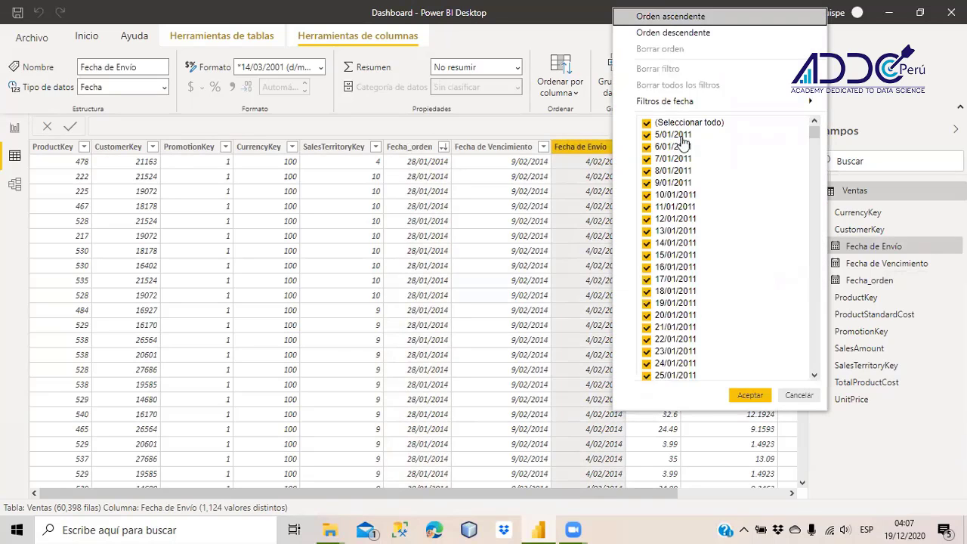
left_click(674, 33)
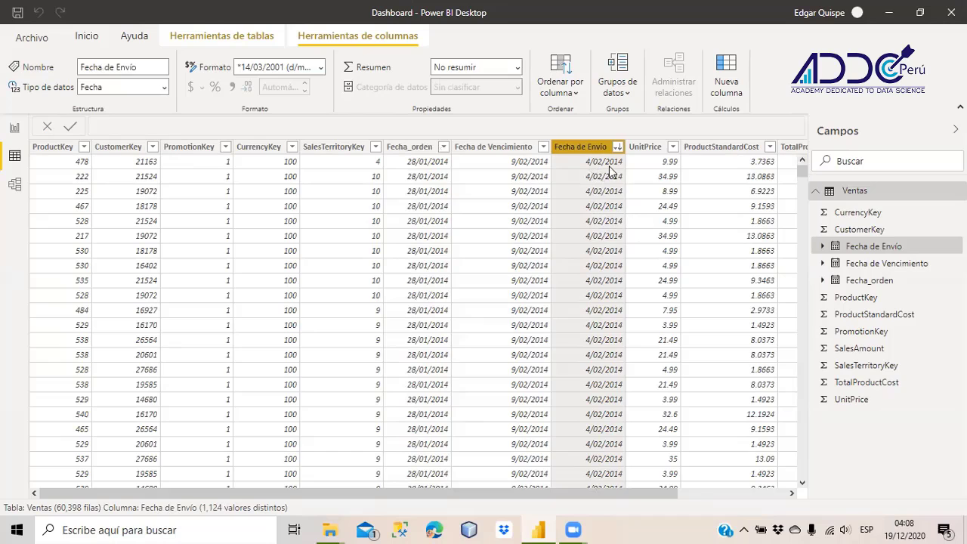
Create a new calculated table with the formula Calendario Auto = CALENDARAUTO()
left_click(86, 35)
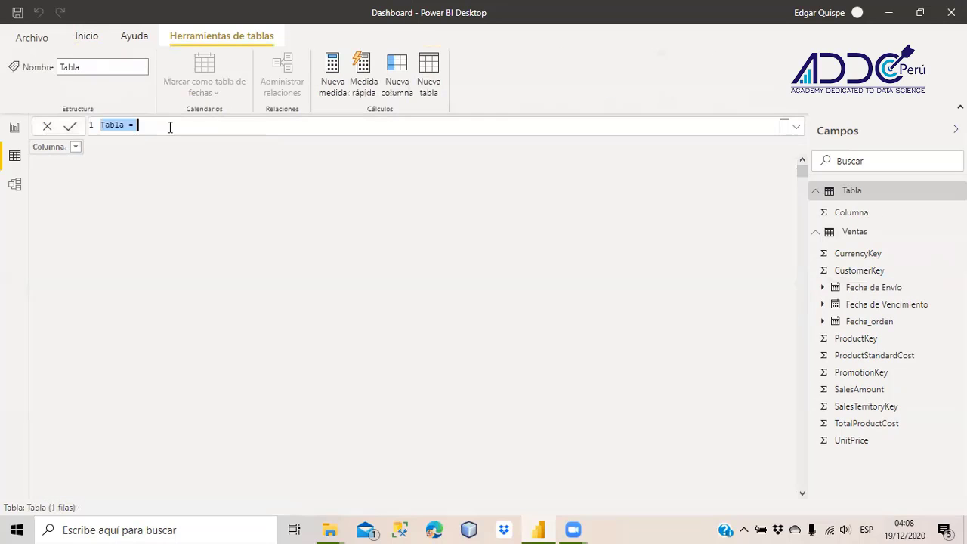
left_click(170, 127)
key("BackSpace")
key("BackSpace")
key("BackSpace")
key("BackSpace")
key("BackSpace")
key("BackSpace")
key("BackSpace")
key("BackSpace")
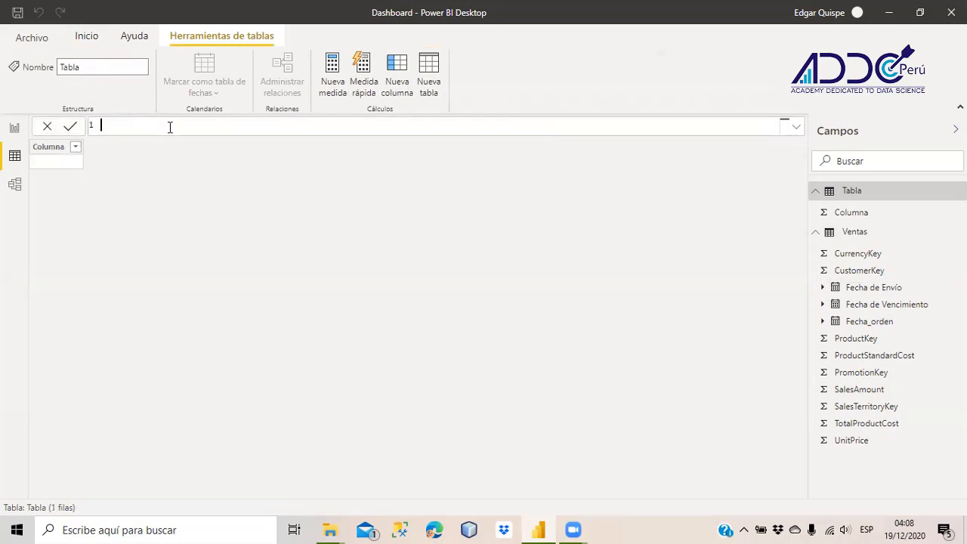
type("Calendario Auto =")
key("Escape")
type("CAL")
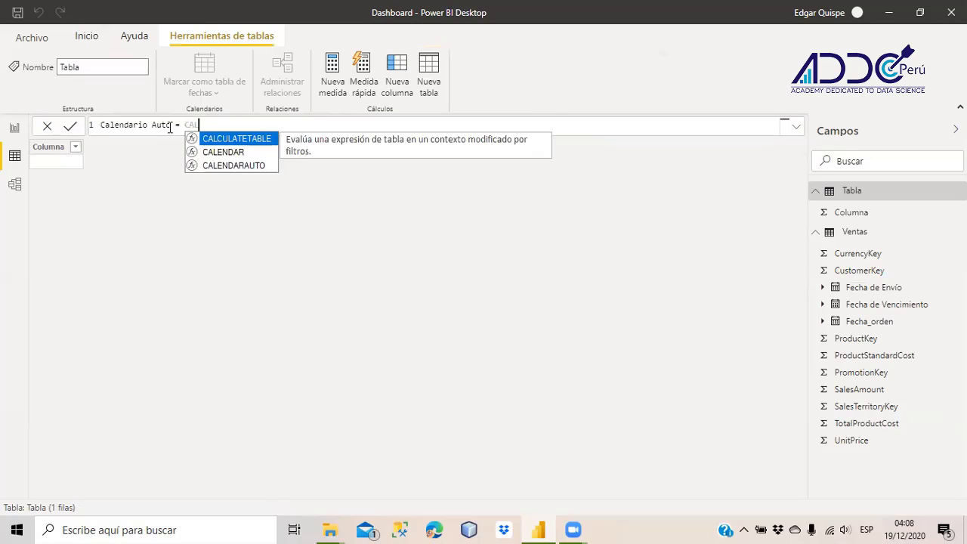
type("ENDAR")
key("Down")
key("Tab")
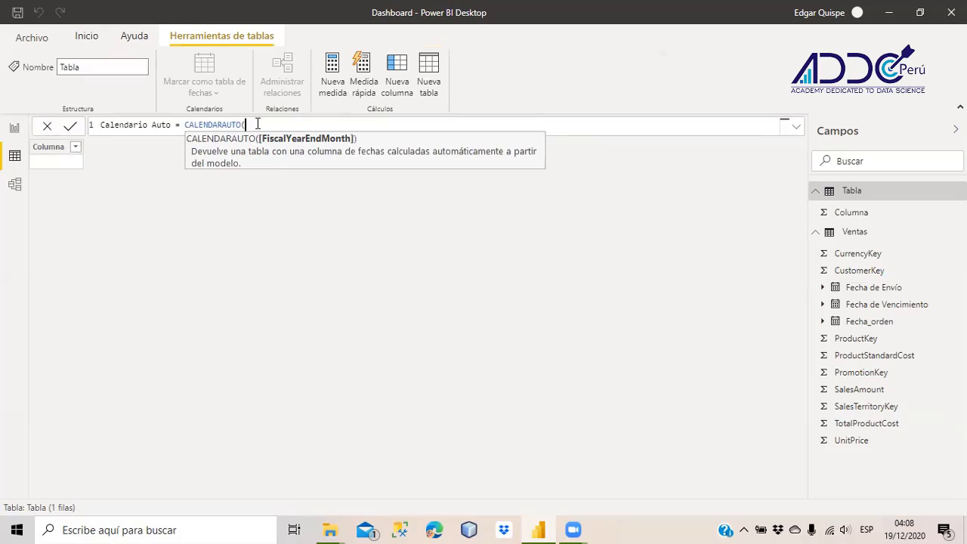
type(")")
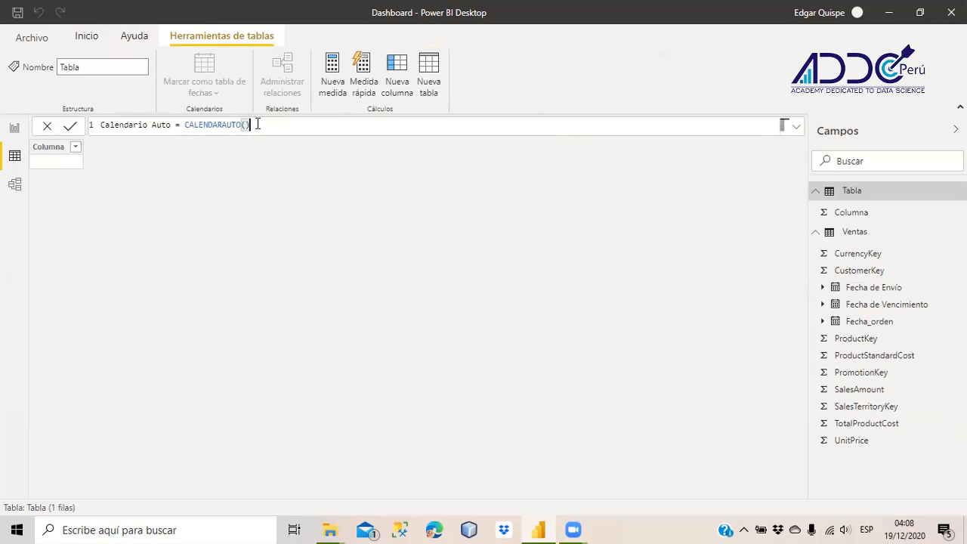
key("Return")
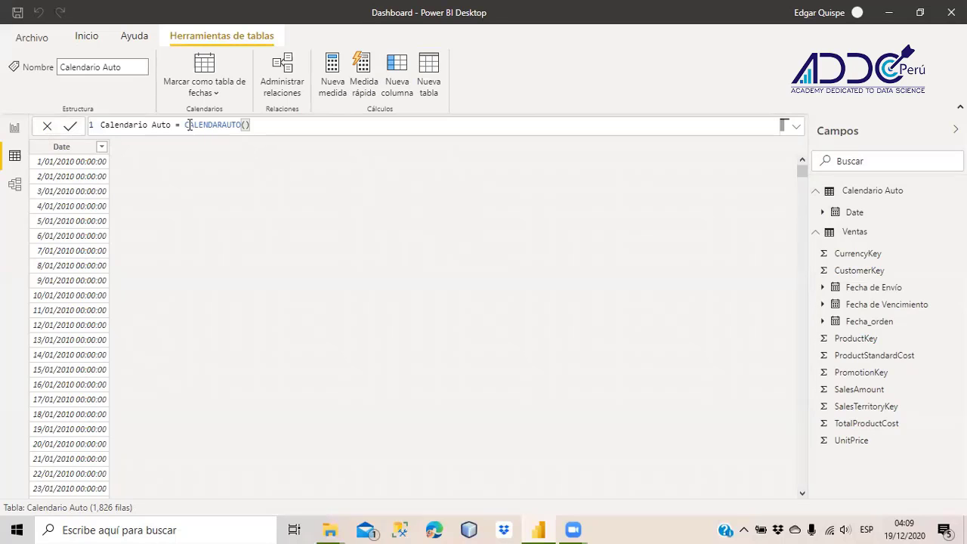
Sort the Date column of the Calendario Auto table in descending order
left_click_drag(185, 124, 300, 123)
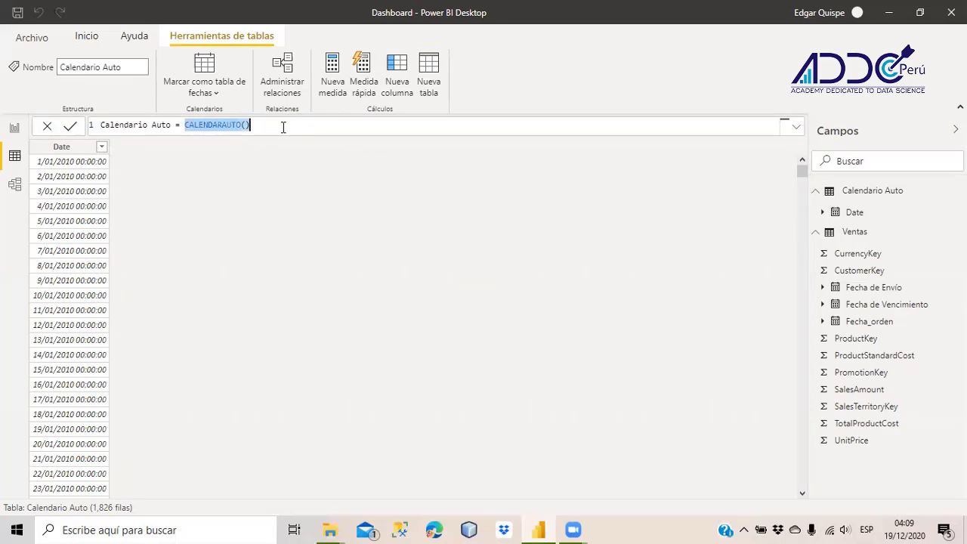
left_click(283, 127)
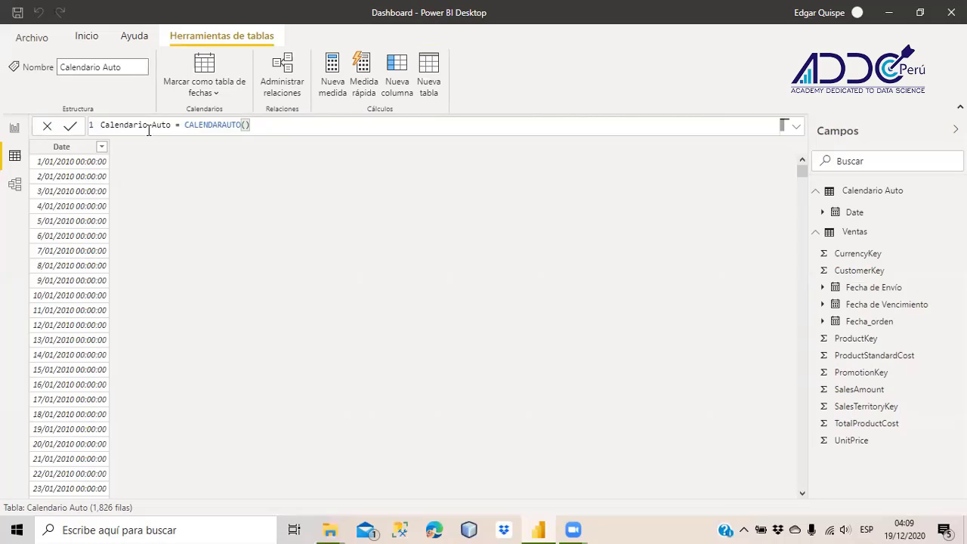
left_click(99, 147)
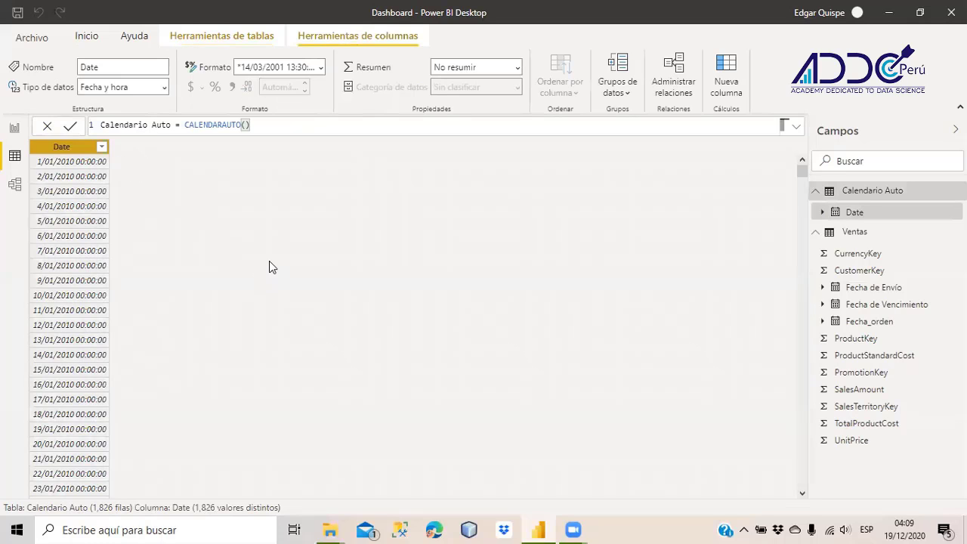
left_click(101, 148)
left_click_drag(297, 134, 298, 361)
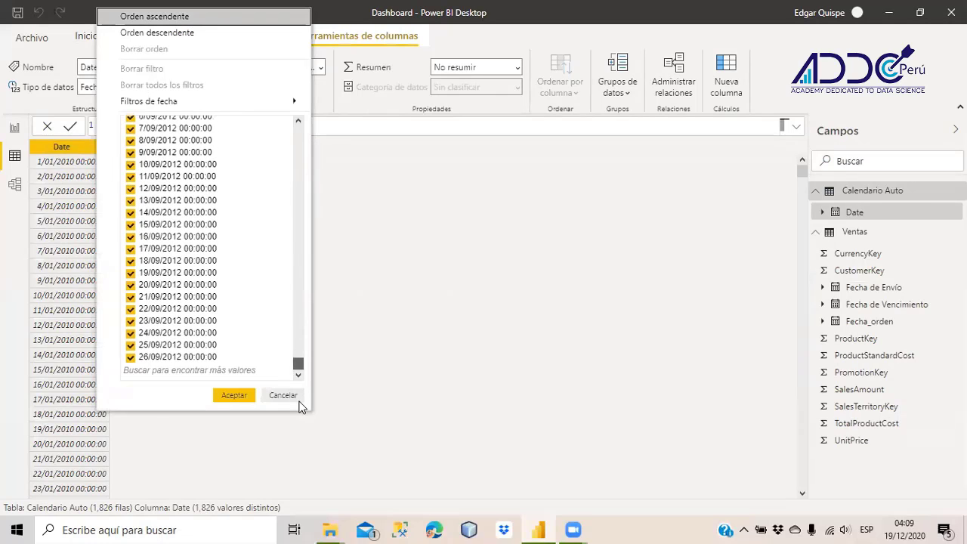
left_click(168, 37)
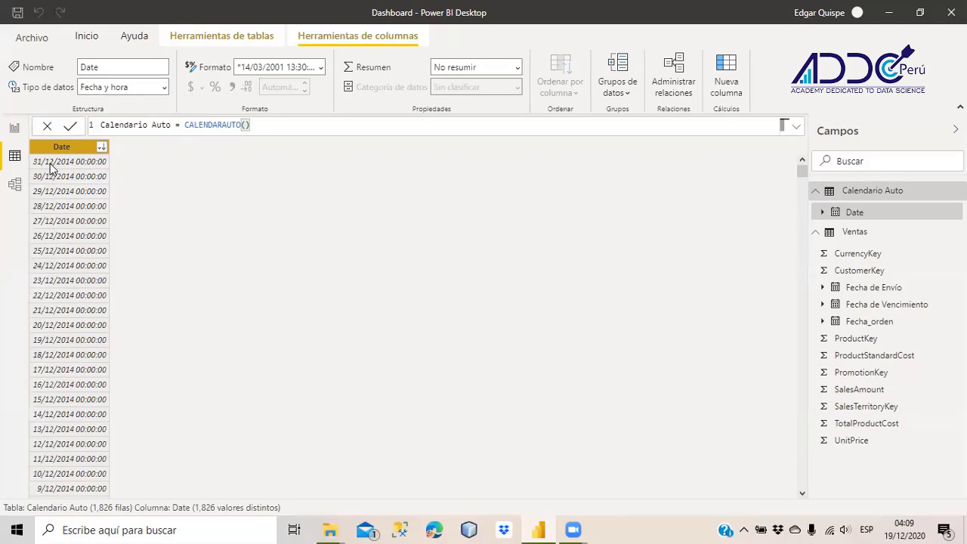
Try 5 as the fiscal year-end month in the Calendario Auto formula, and restore CALENDARAUTO() without an argument
left_click(246, 125)
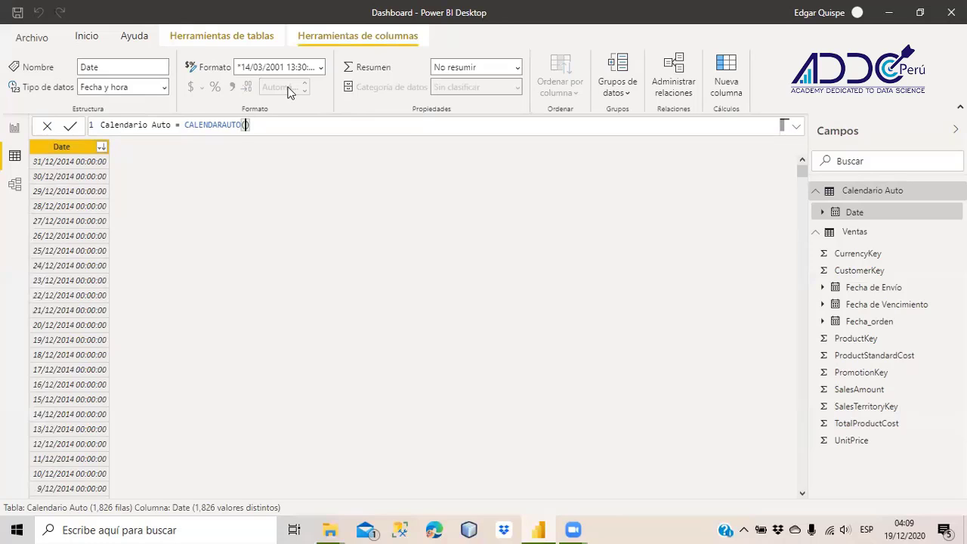
type("5")
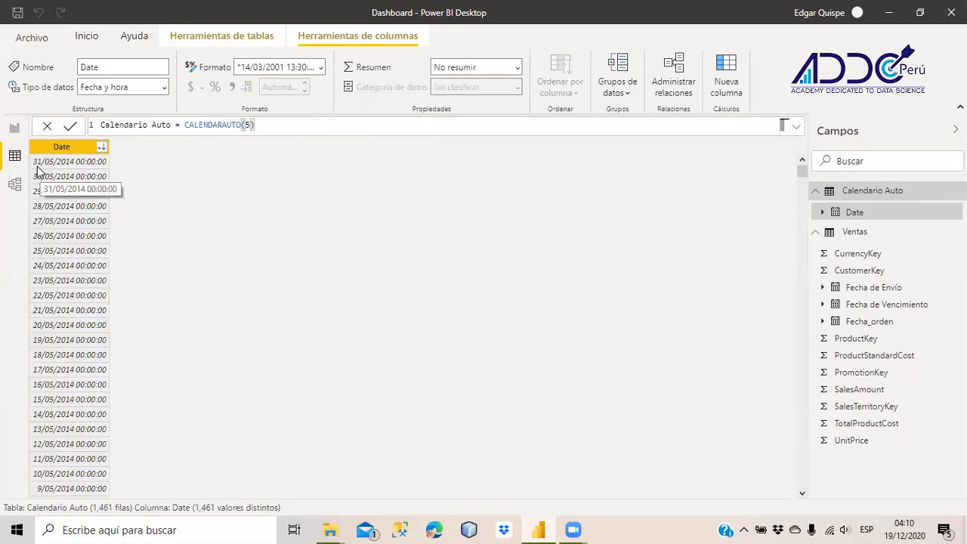
double_click(248, 125)
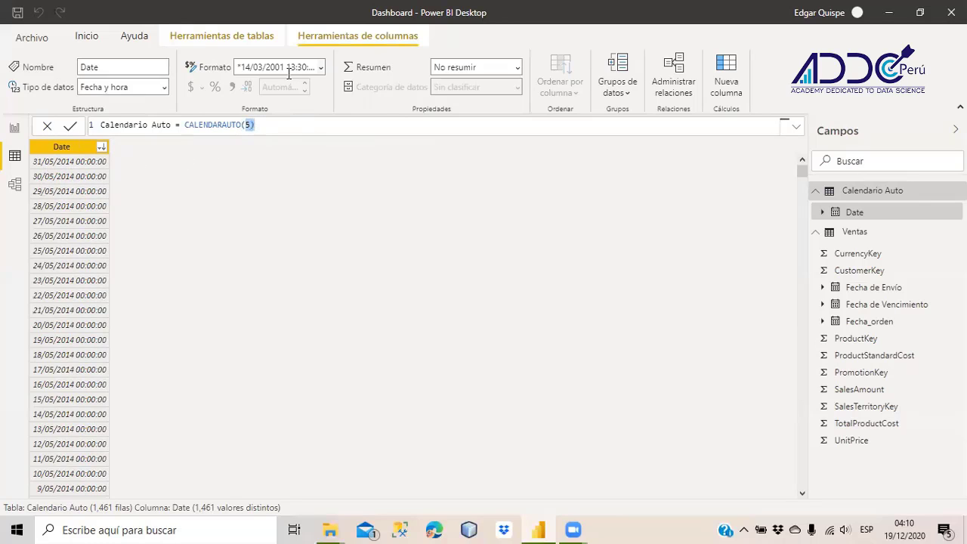
key("BackSpace")
key("BackSpace")
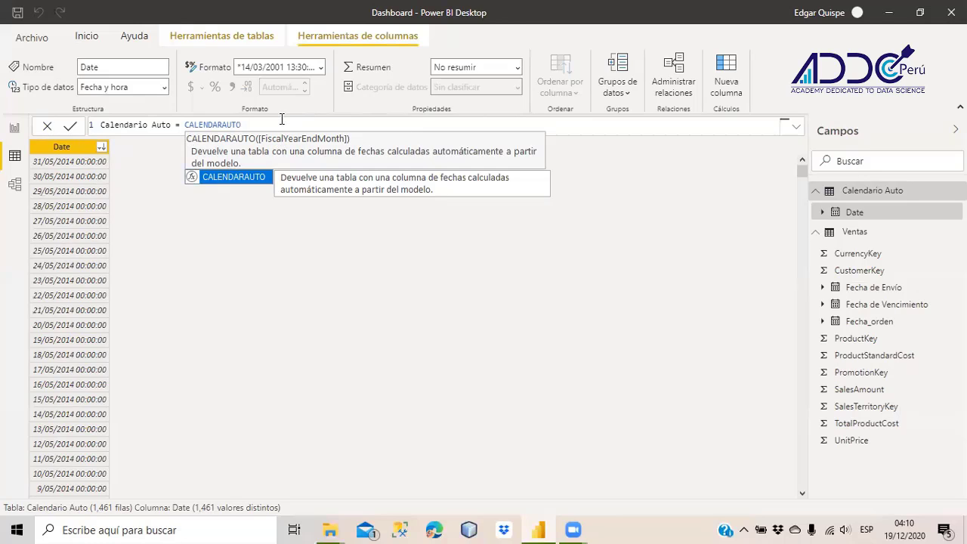
type("()")
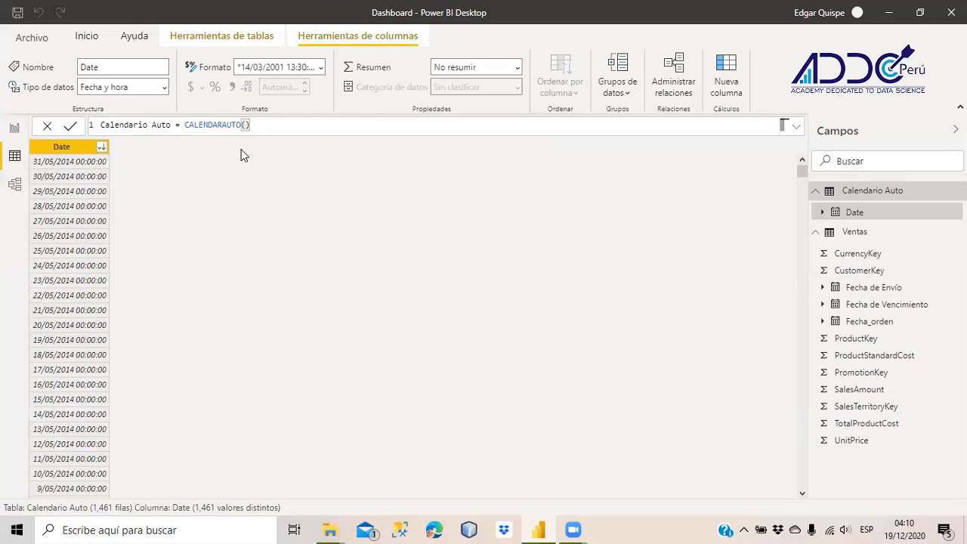
key("Return")
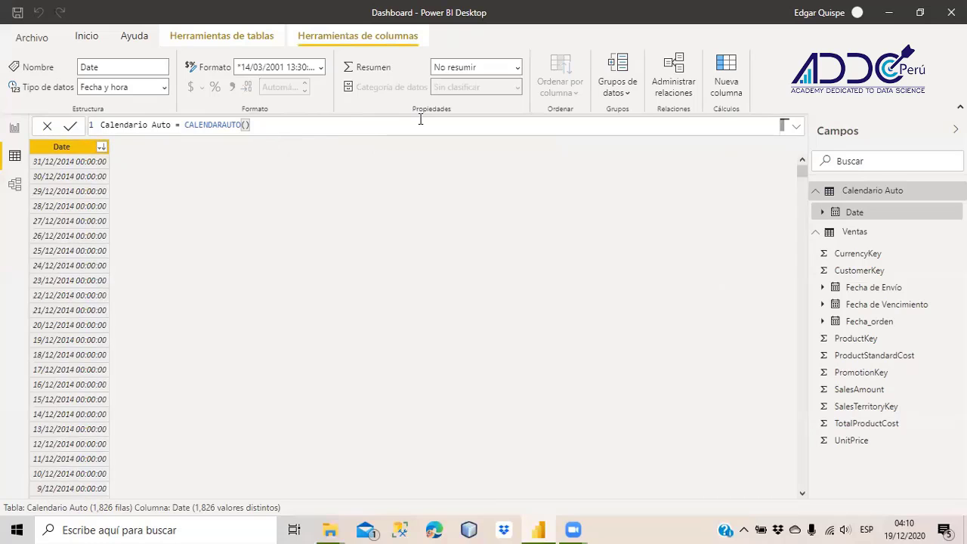
Add another new calculated table and clear its default formula text
left_click(86, 40)
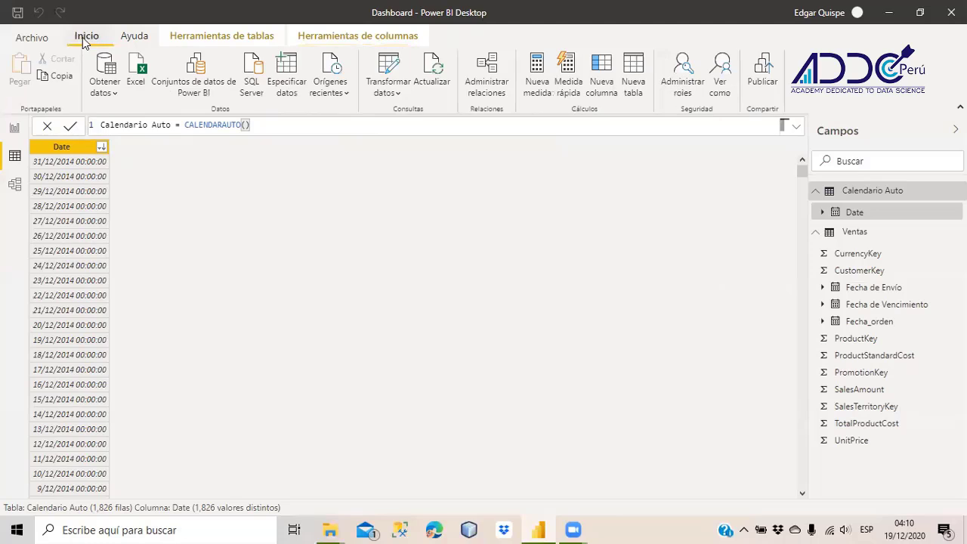
left_click(634, 74)
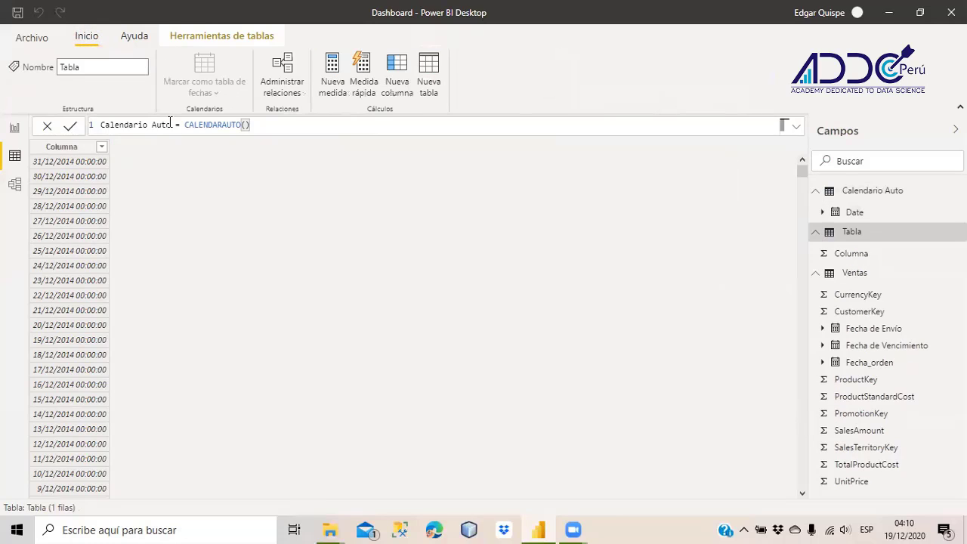
key("BackSpace")
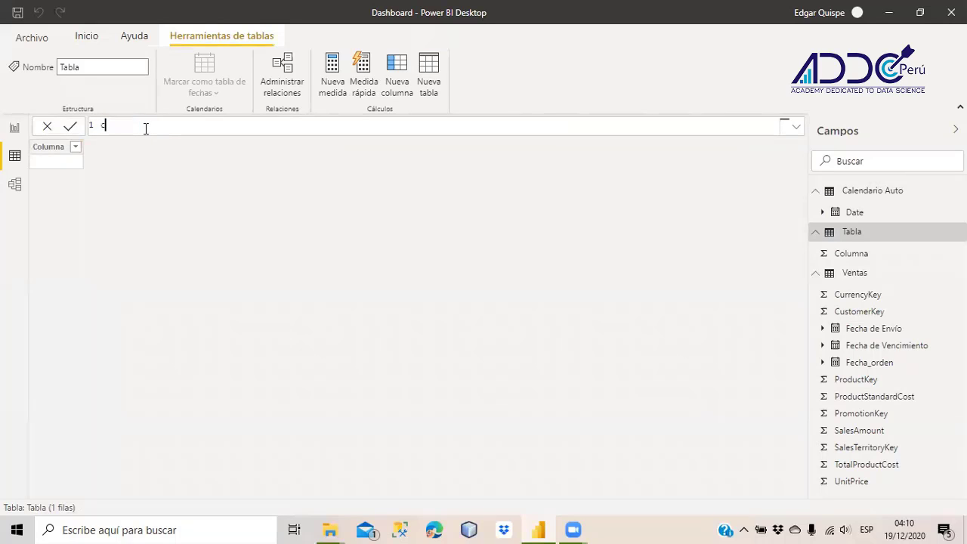
type("cALENDAR")
key("BackSpace")
key("BackSpace")
key("BackSpace")
key("BackSpace")
key("BackSpace")
key("BackSpace")
key("BackSpace")
key("BackSpace")
Name the new table Calendario and begin its CALENDAR formula with MIN(Ventas[Fecha_orden]) as the start date
type("Calendario =")
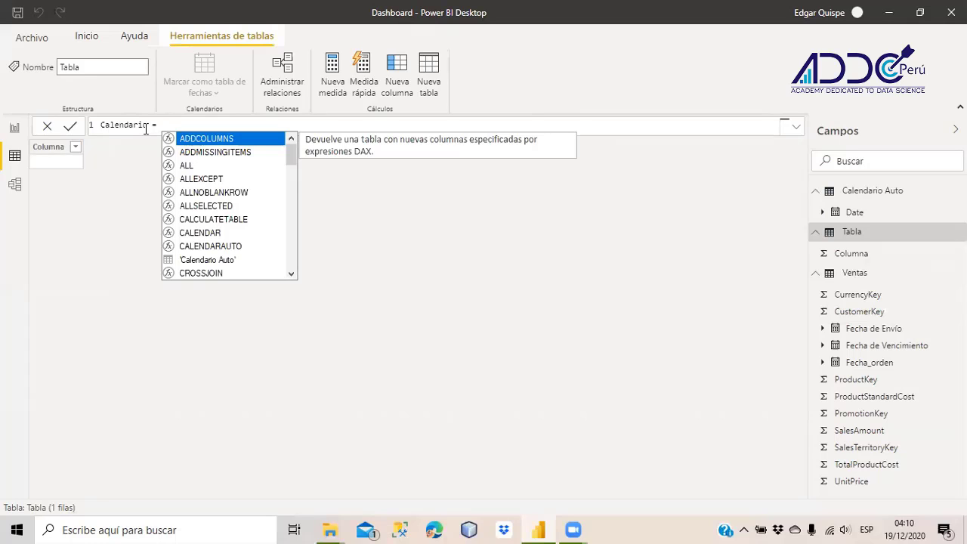
type("calendar")
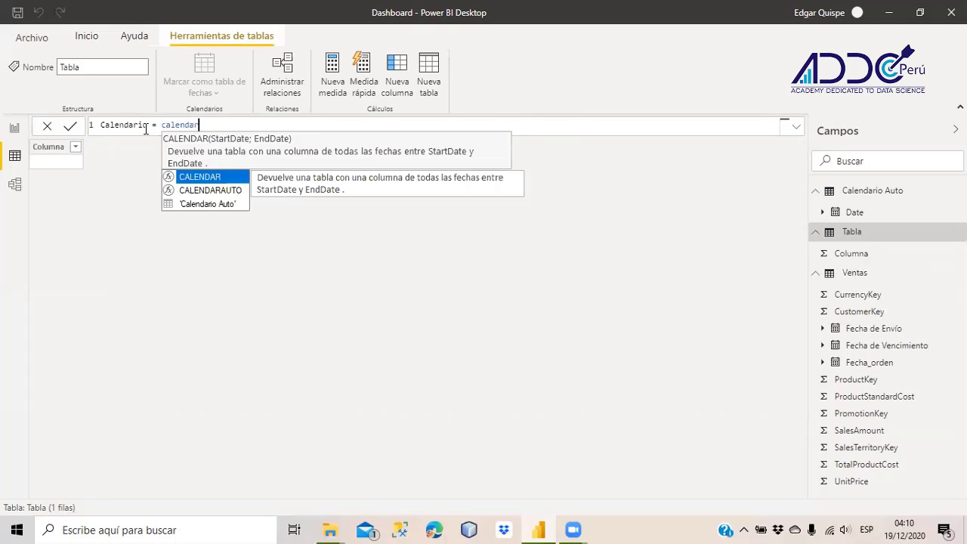
key("Tab")
type("min")
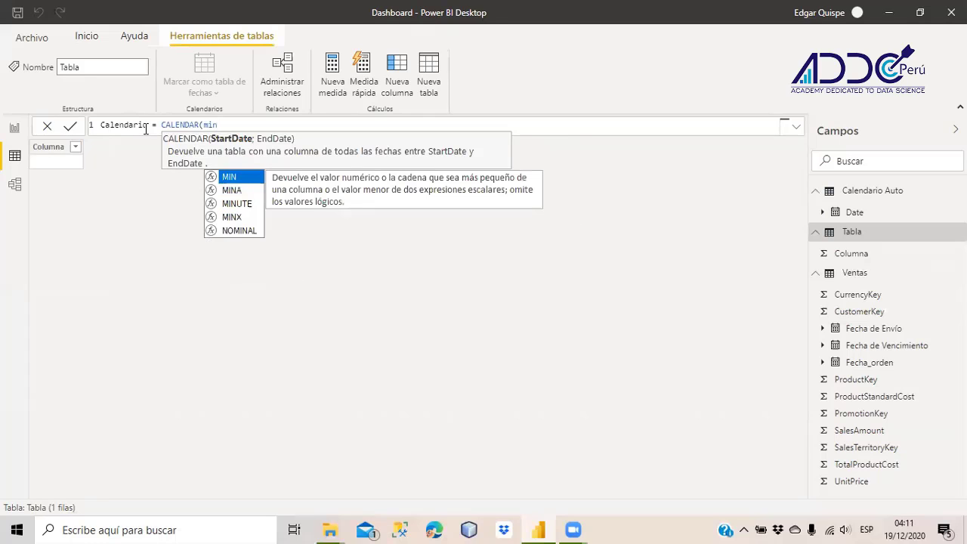
key("Tab")
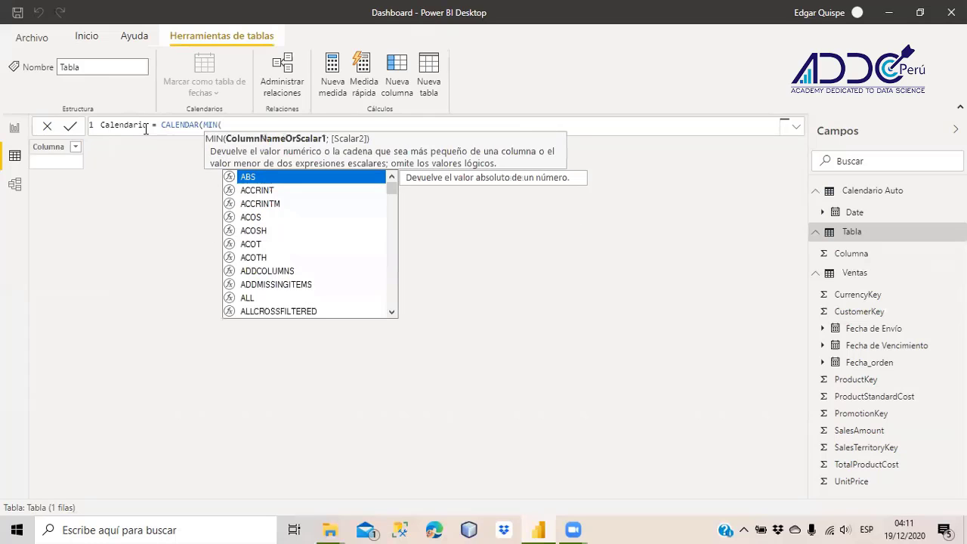
type("fecha")
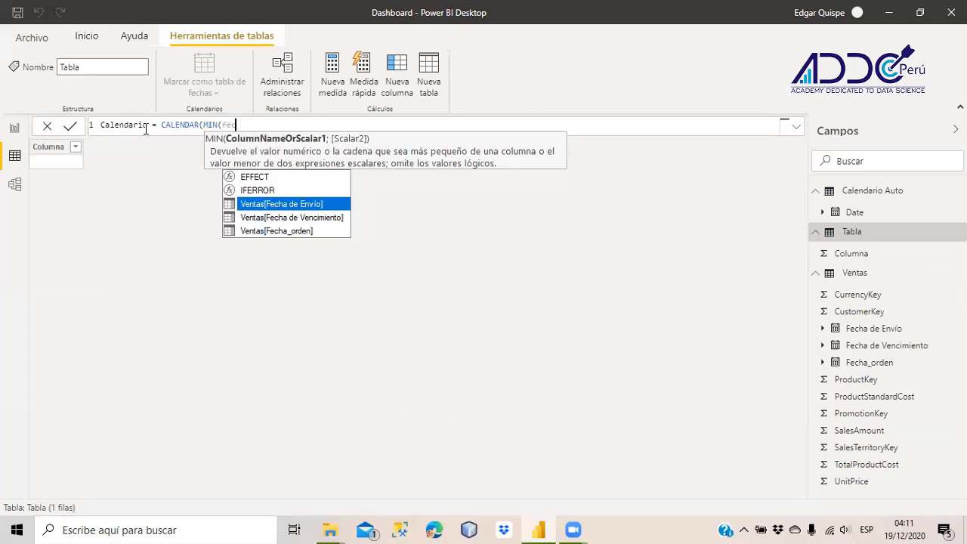
key("Down")
key("Down")
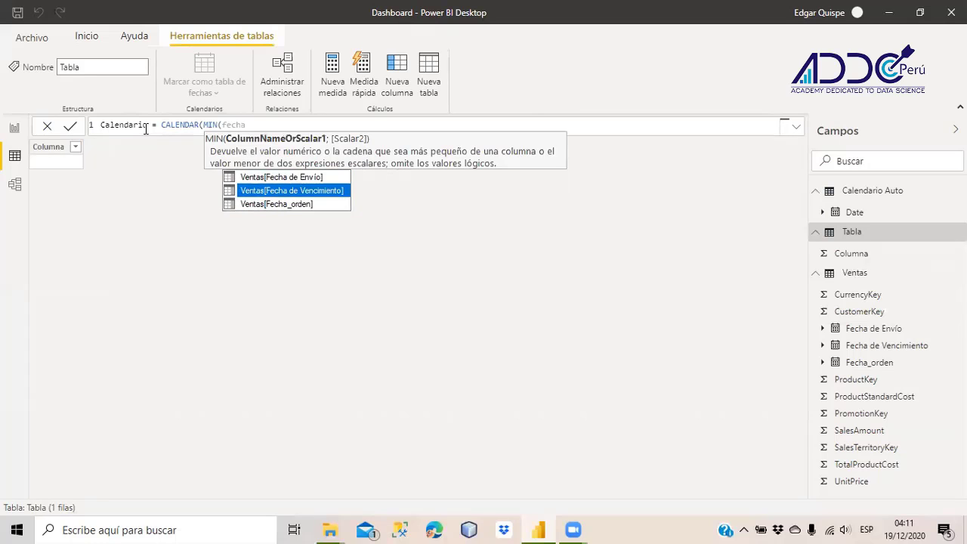
key("Tab")
type(")")
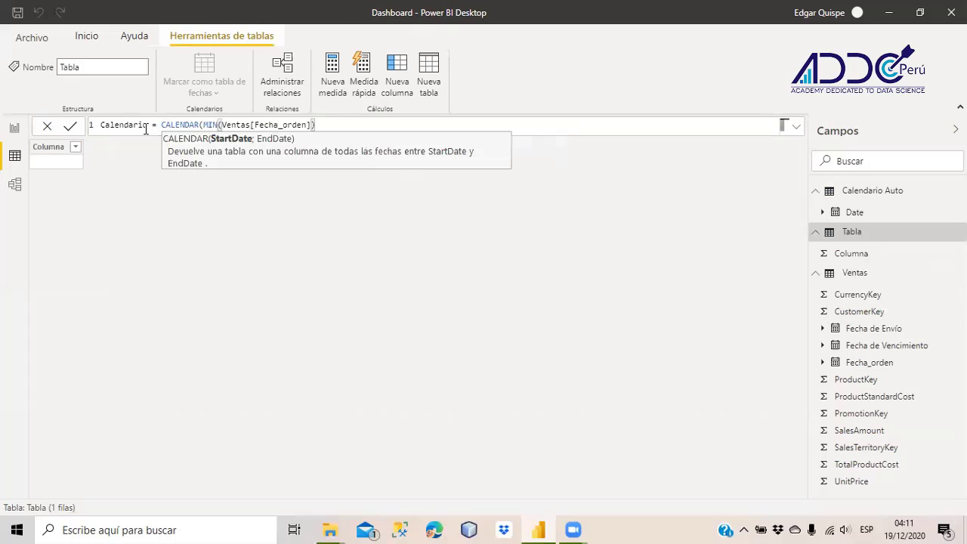
Complete the Calendario table's CALENDAR formula with MAX(Ventas[Fecha de Envío]) as the end date and apply it
type("; max")
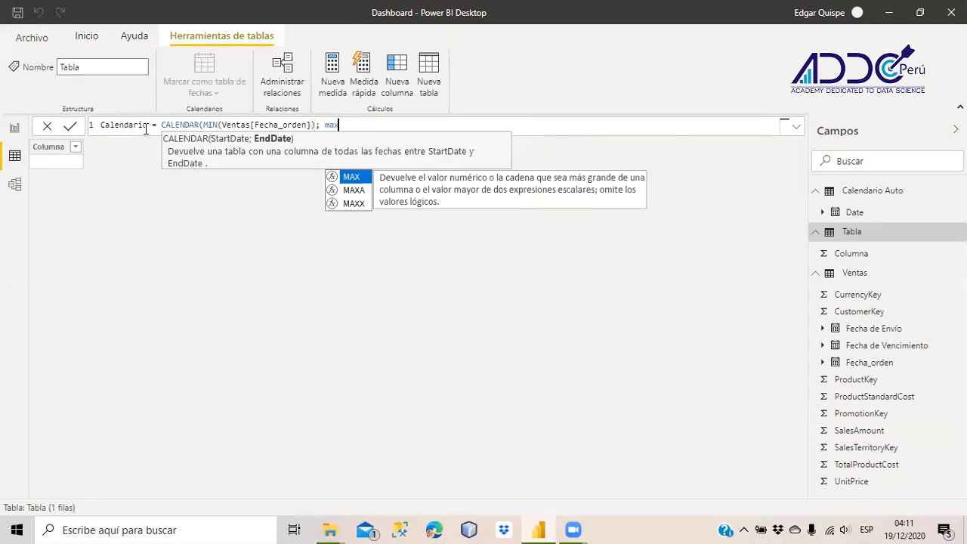
type("(Fecha")
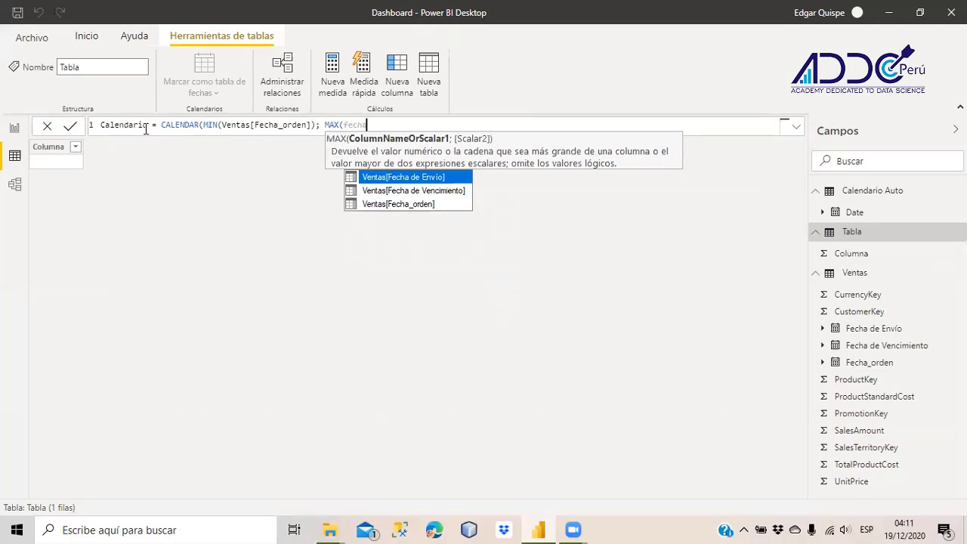
key("Tab")
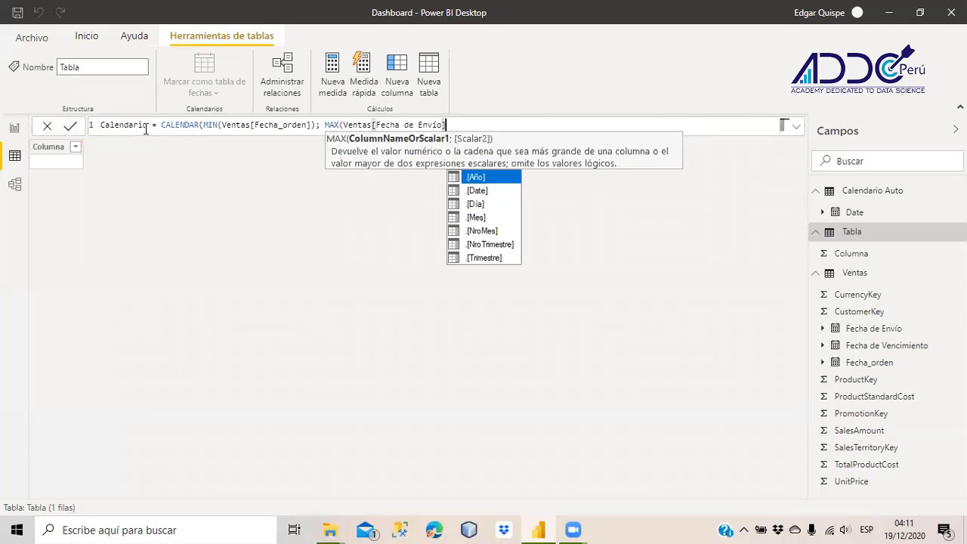
type("))")
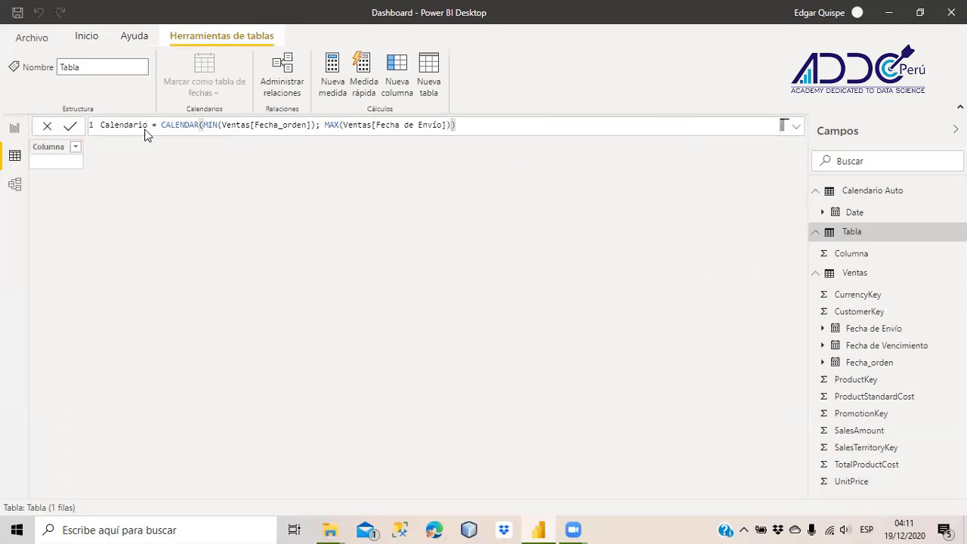
key("Return")
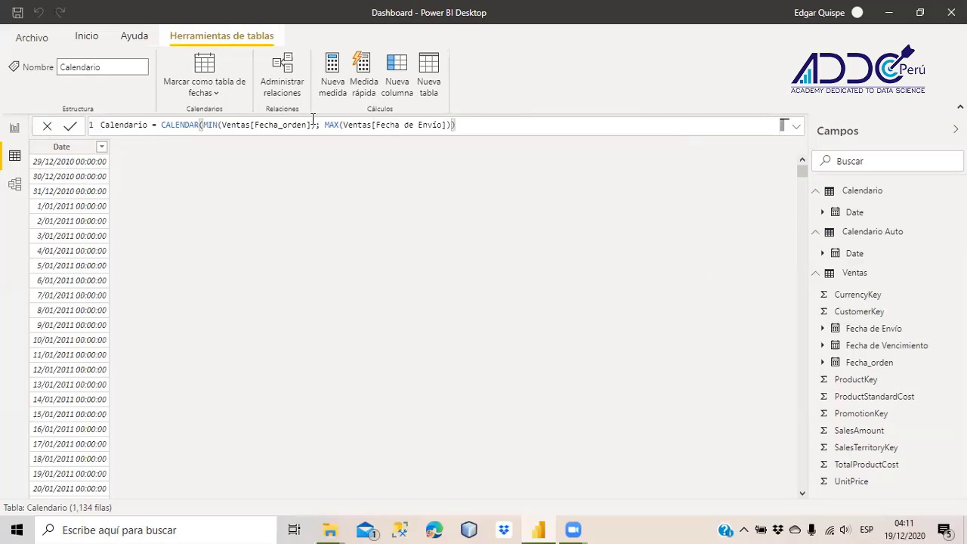
Sort the Date column of the Calendario table in descending order
left_click(103, 149)
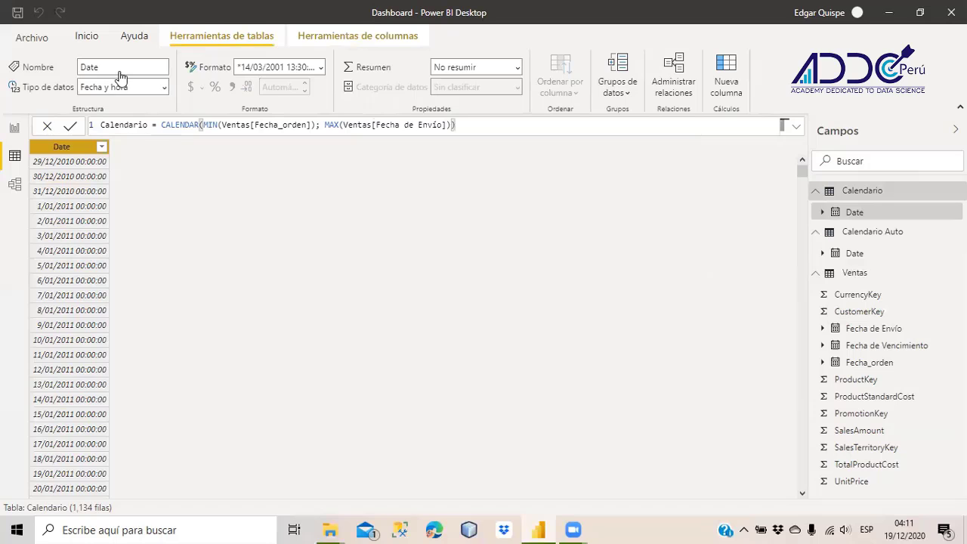
left_click(101, 146)
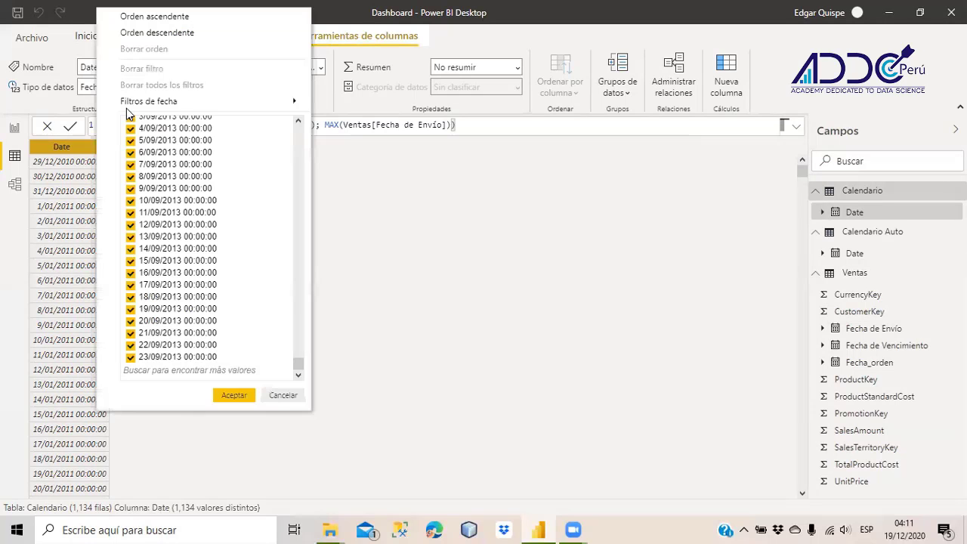
left_click(168, 34)
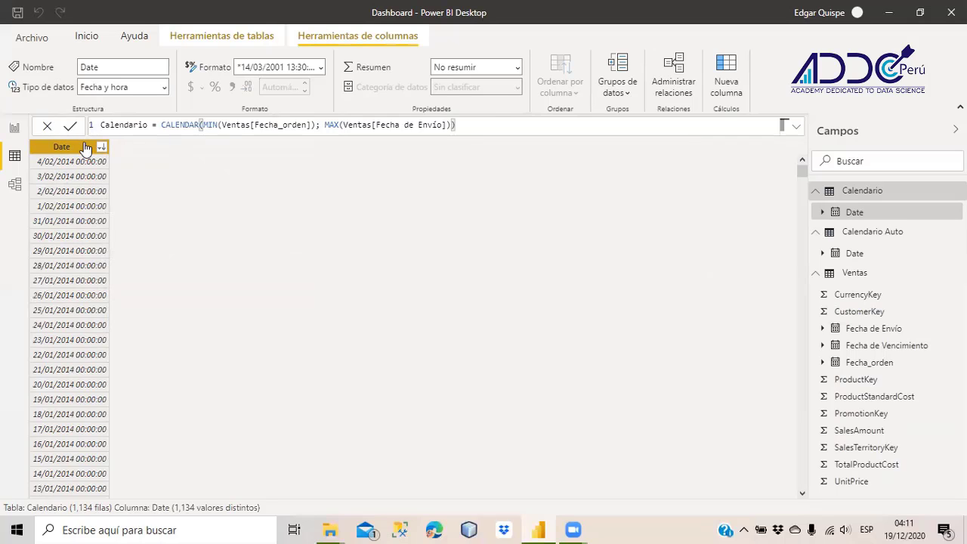
Set the Calendario table's Date column to data type Fecha with the format *14/03/2001 (d/mm/yyyy)
left_click(164, 89)
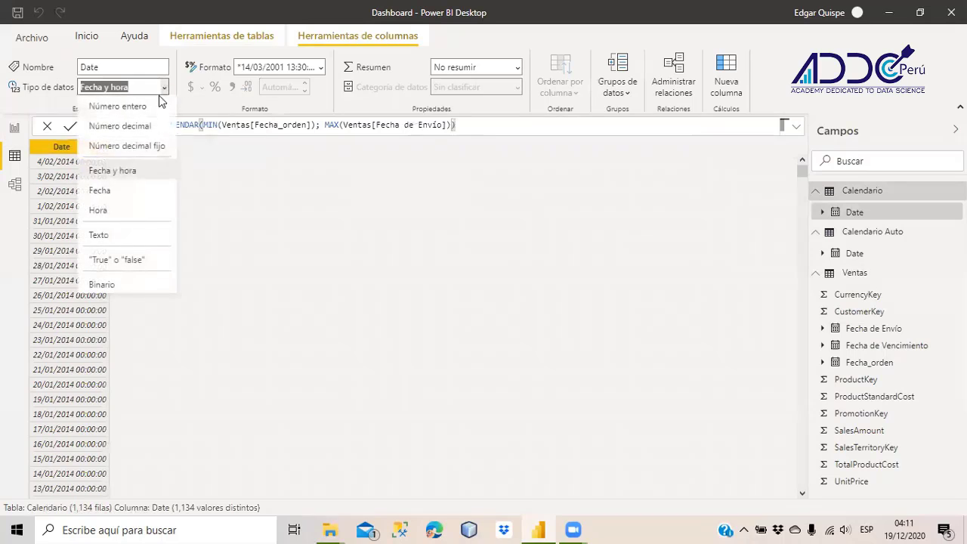
left_click(110, 192)
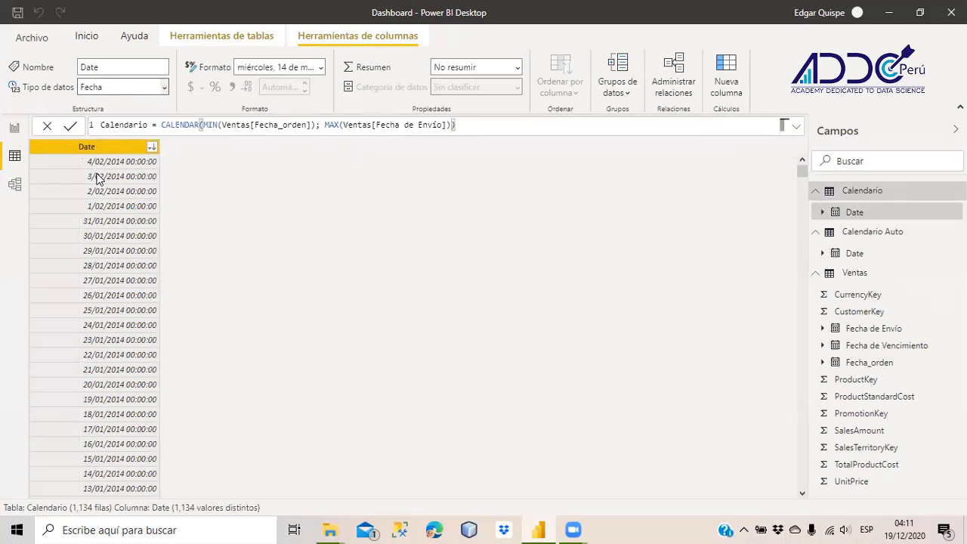
left_click(320, 68)
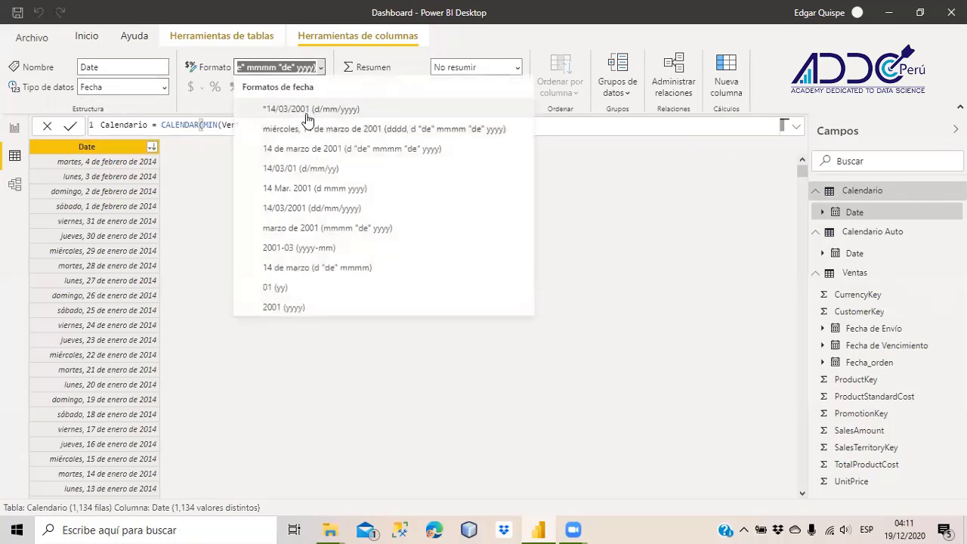
left_click(307, 117)
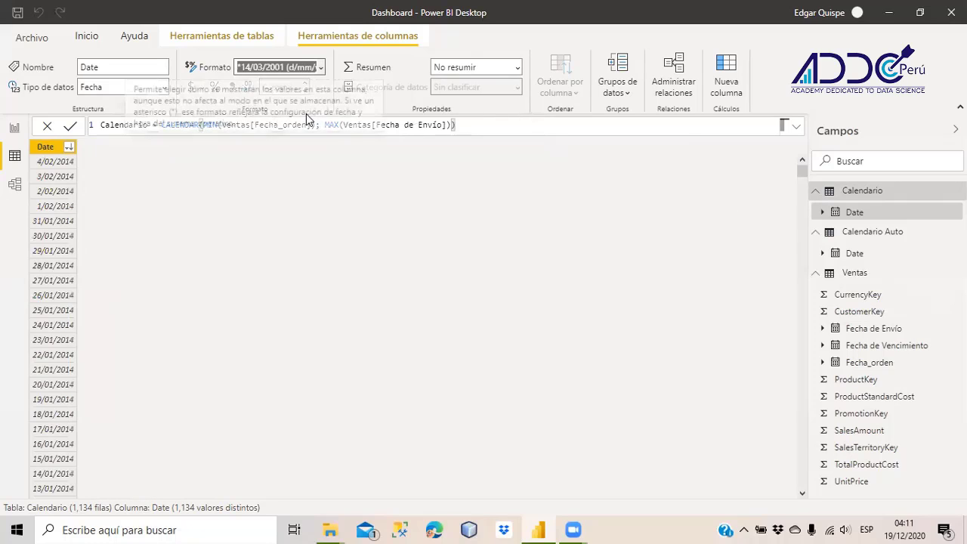
Rename the Date column of the Calendario table as Fecha
double_click(47, 146)
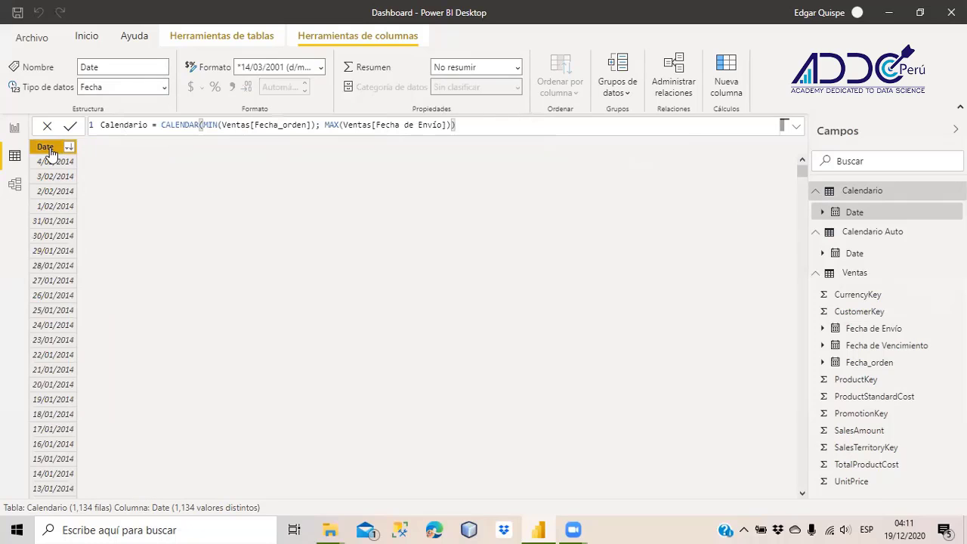
type("Fecha")
key("Return")
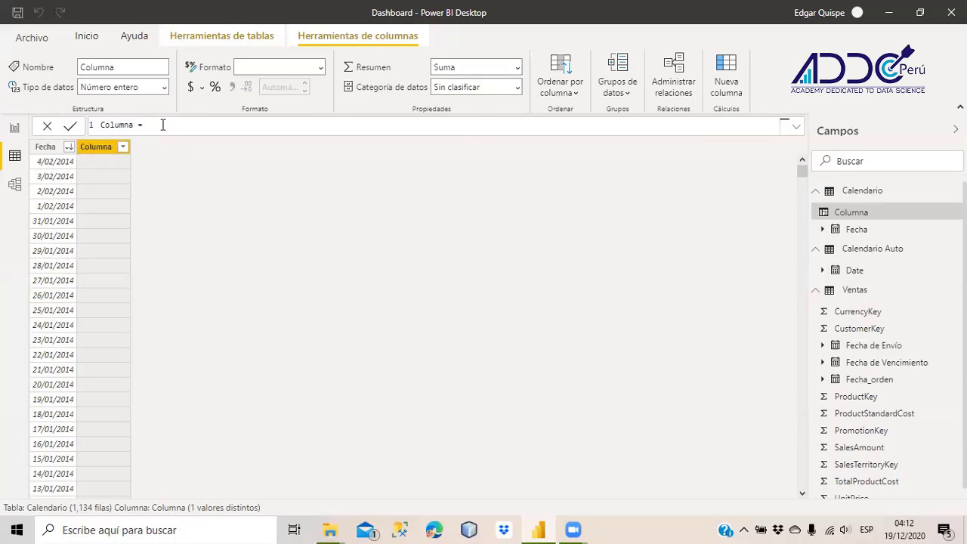
Define the new calculated column in Calendario as Año = YEAR(Calendario[Fecha])
key("ctrl+a")
key("BackSpace")
type("Año = year")
key("Tab")
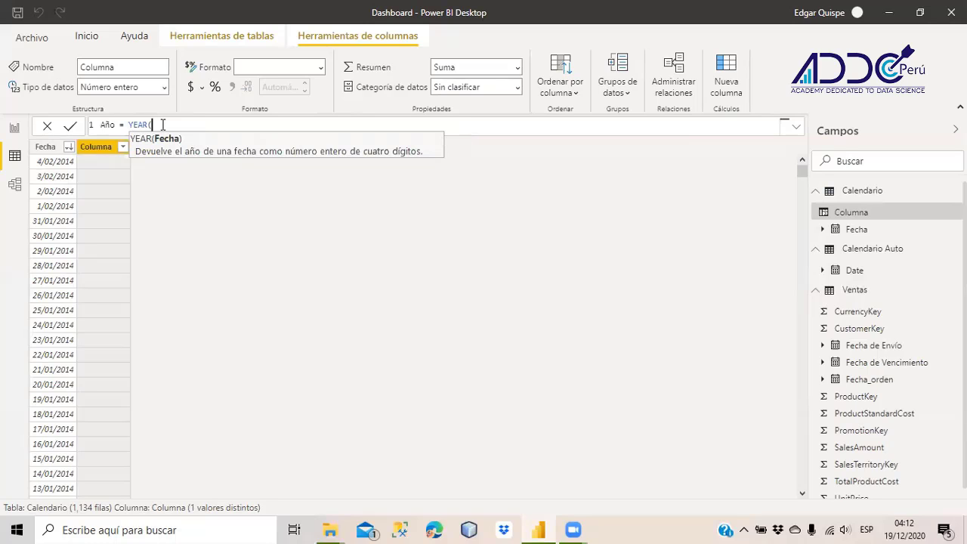
type("fecha")
key("Tab")
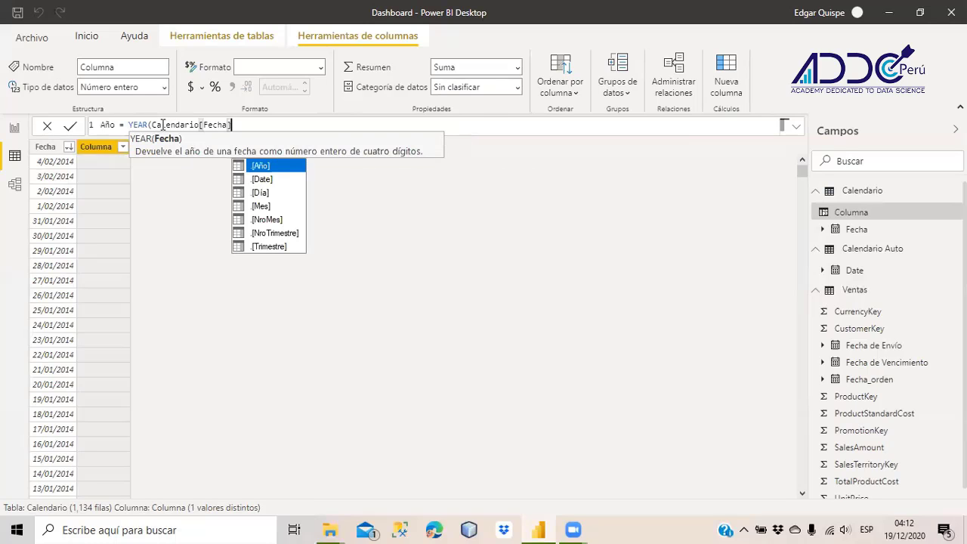
type(")")
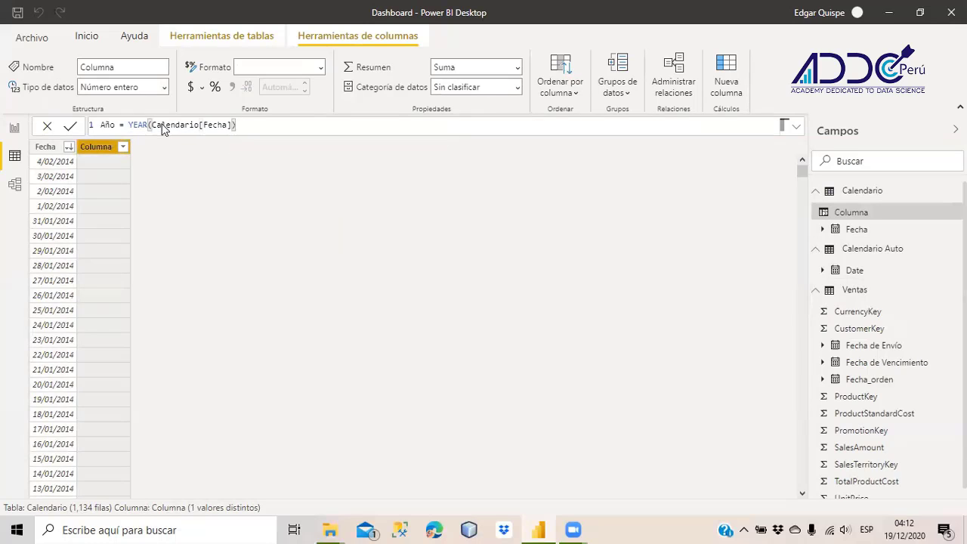
key("Return")
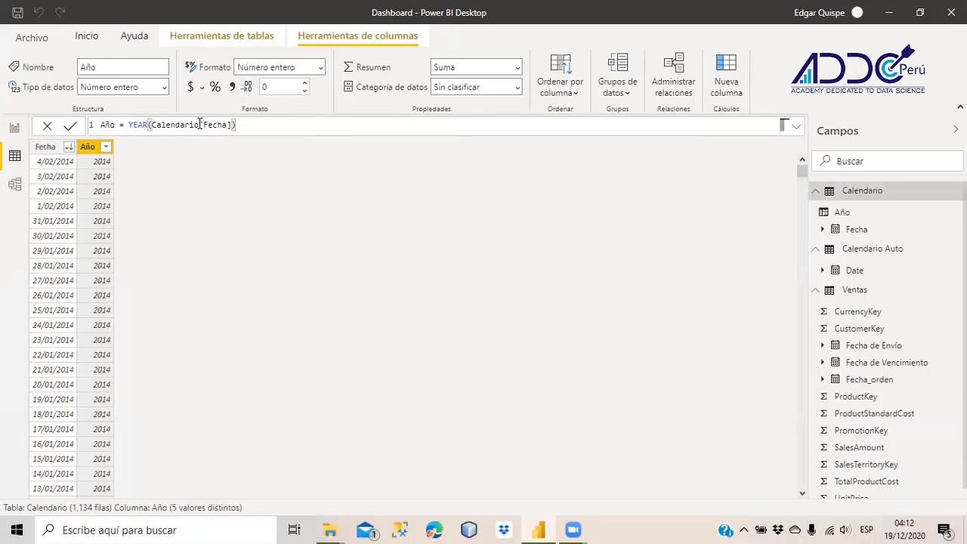
left_click_drag(227, 126, 157, 125)
left_click(279, 130)
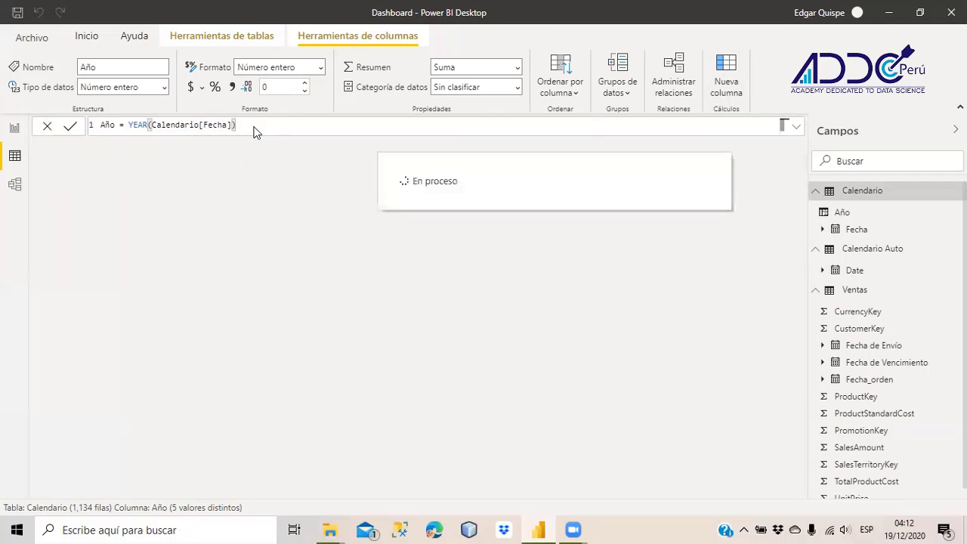
Add a calculated column to Calendario defined as Trimestre = Calendario[Fecha].[Trimestre]
type("Trimestre =")
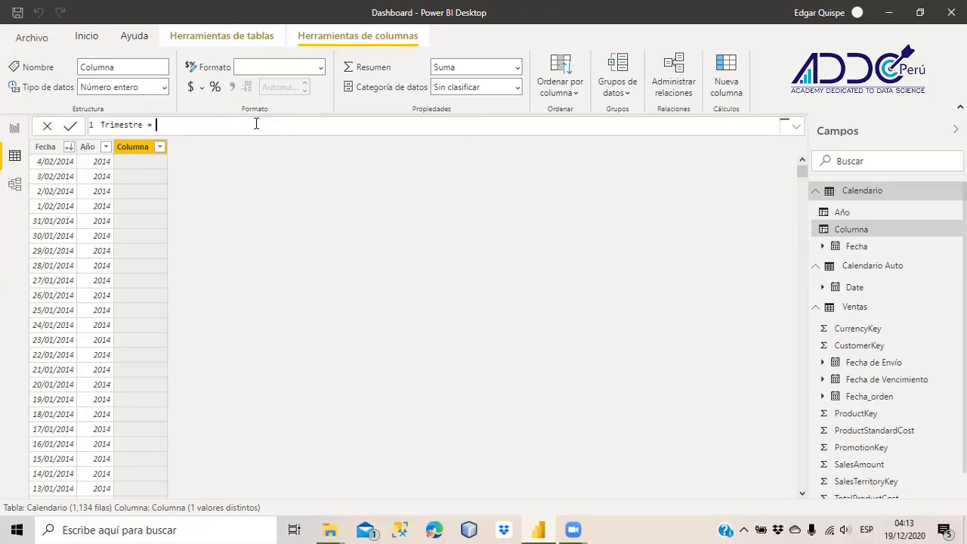
type("fecha")
key("BackSpace")
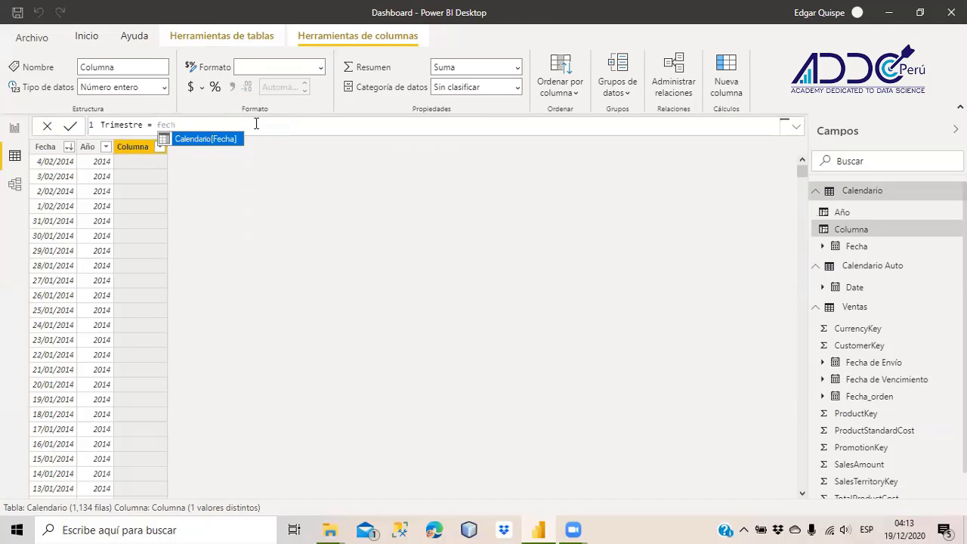
key("Tab")
type(".")
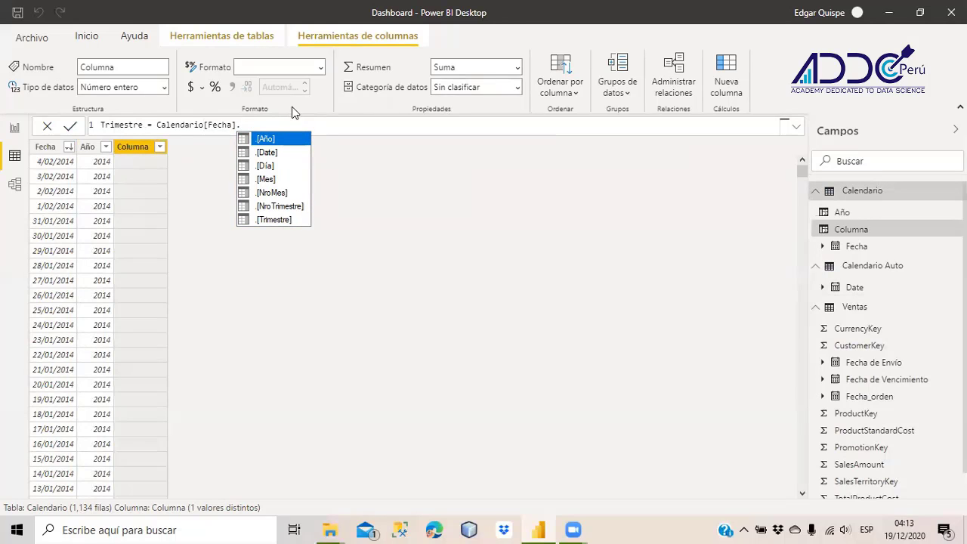
key("Down")
key("Down")
key("Down")
key("Down")
key("Down")
key("Down")
key("Tab")
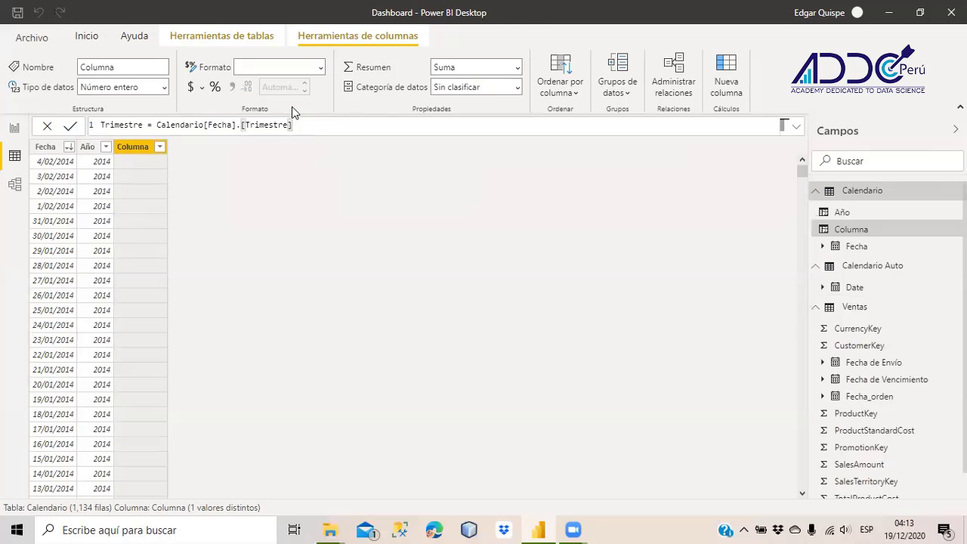
key("Return")
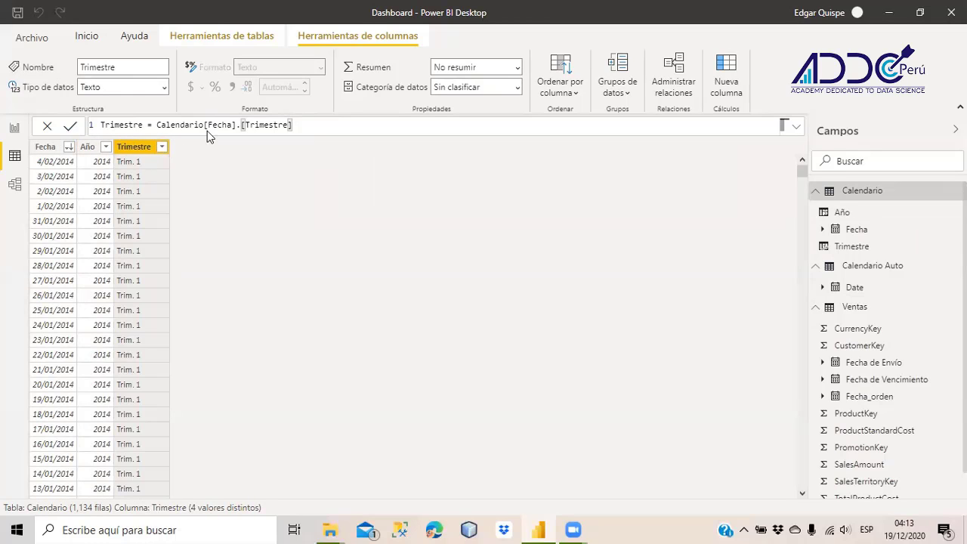
Add a calculated column to Calendario defined as Mes Numero = MONTH(Calendario[Fecha])
left_click(53, 146)
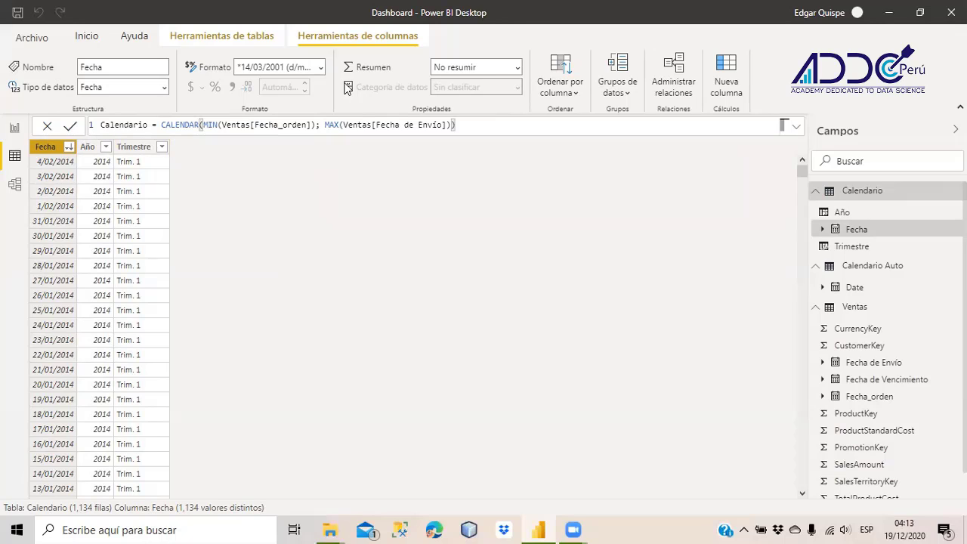
left_click(728, 71)
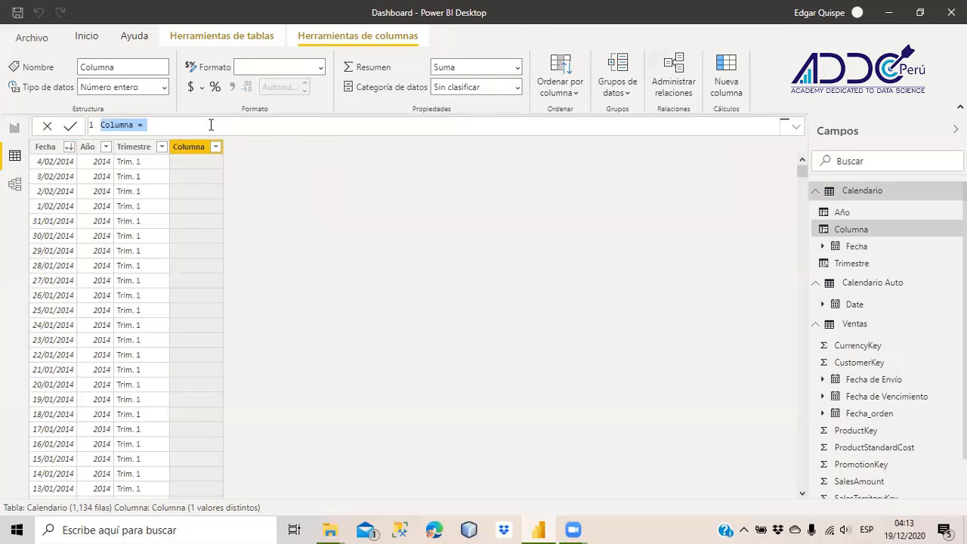
type("Mes Numero ")
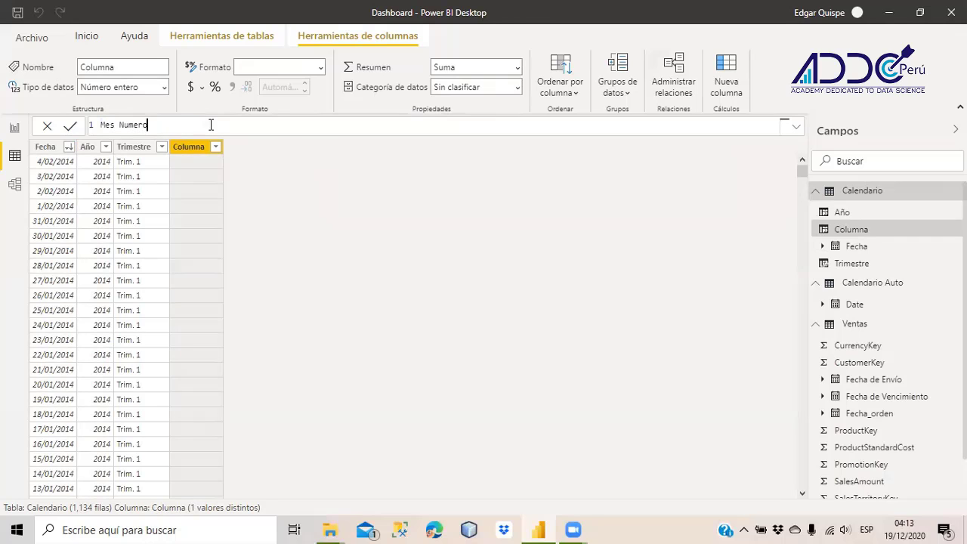
type("= month")
key("Tab")
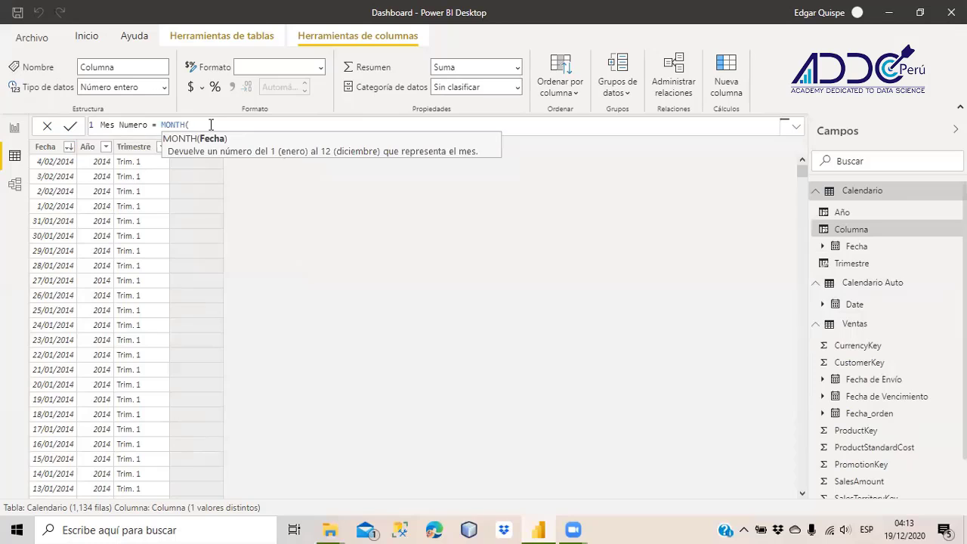
type("cal")
key("Tab")
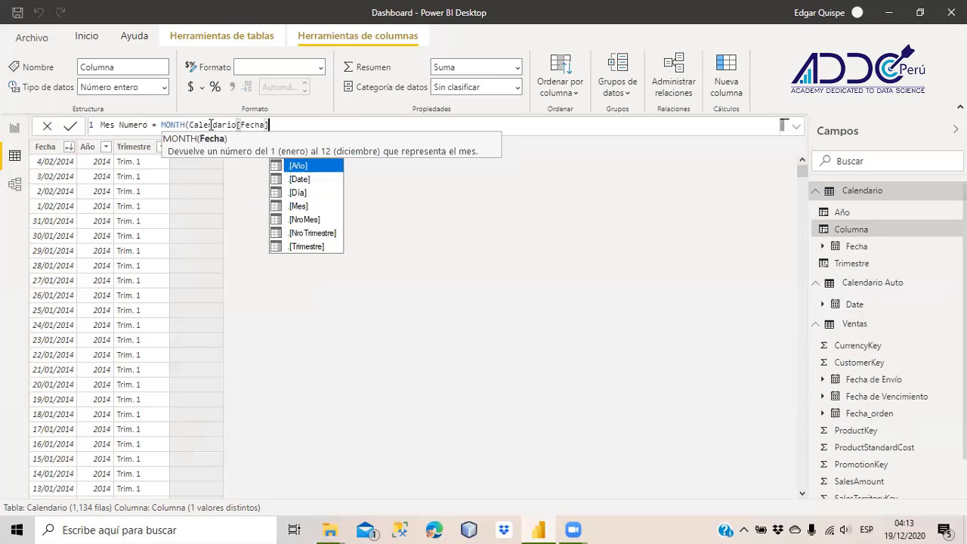
type(")")
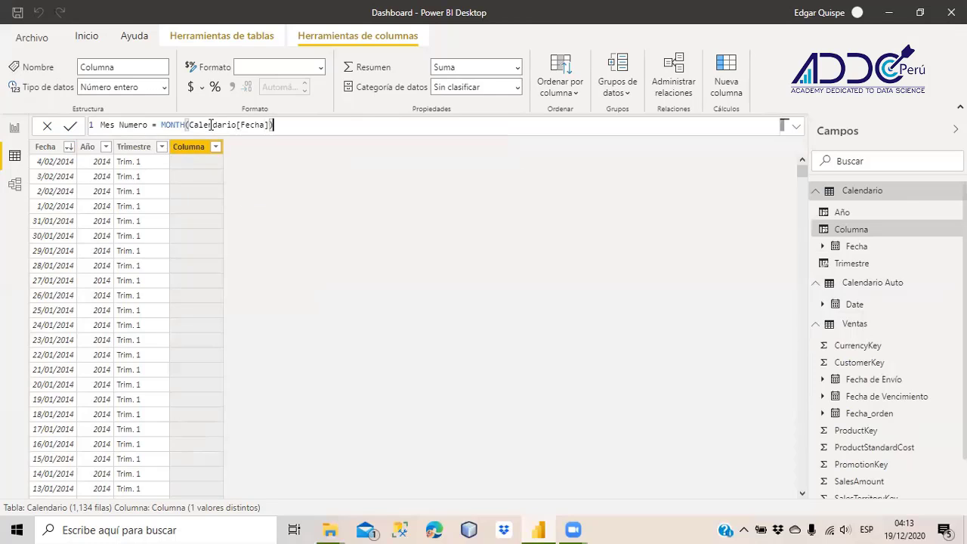
key("Return")
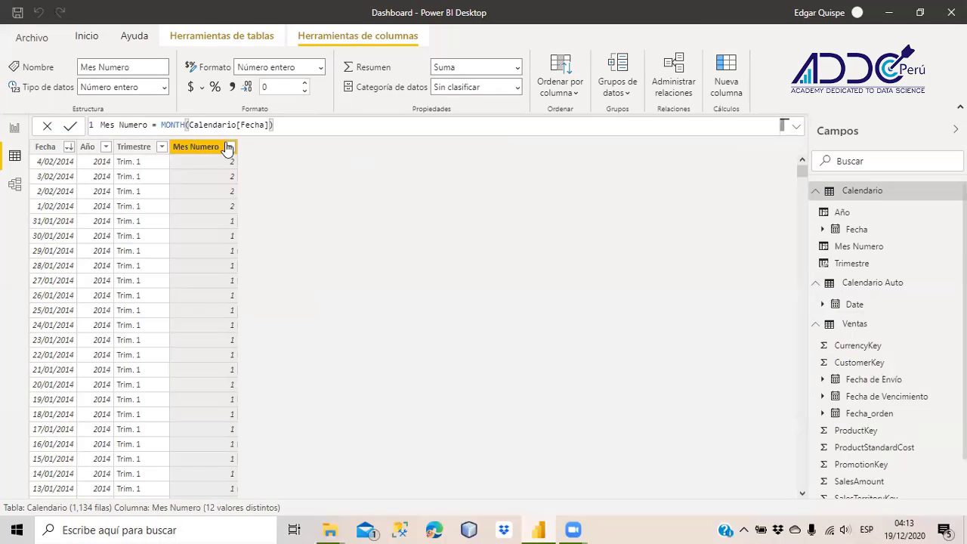
Add a calculated column to Calendario defined as Mes Largo = Calendario[Fecha].[Mes]
left_click(669, 93)
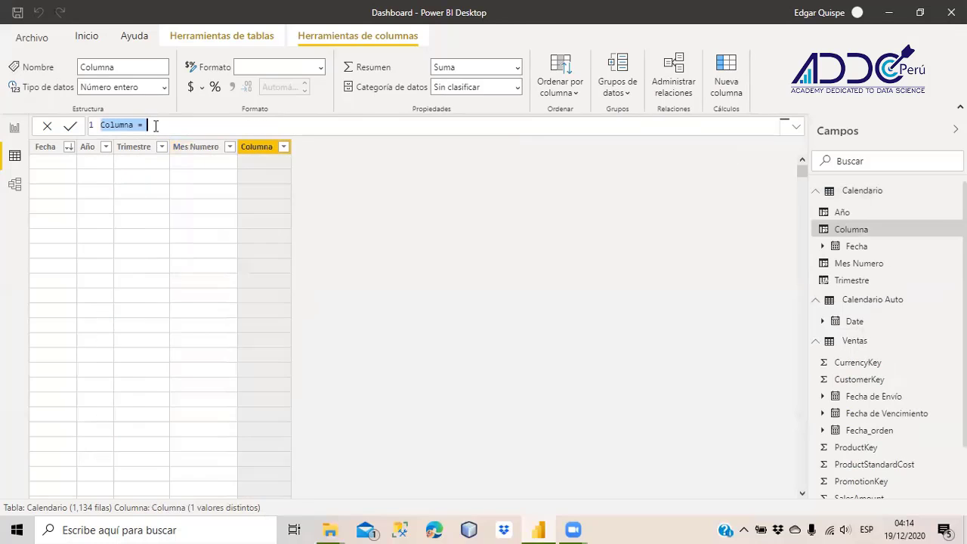
type("Mes Largo ")
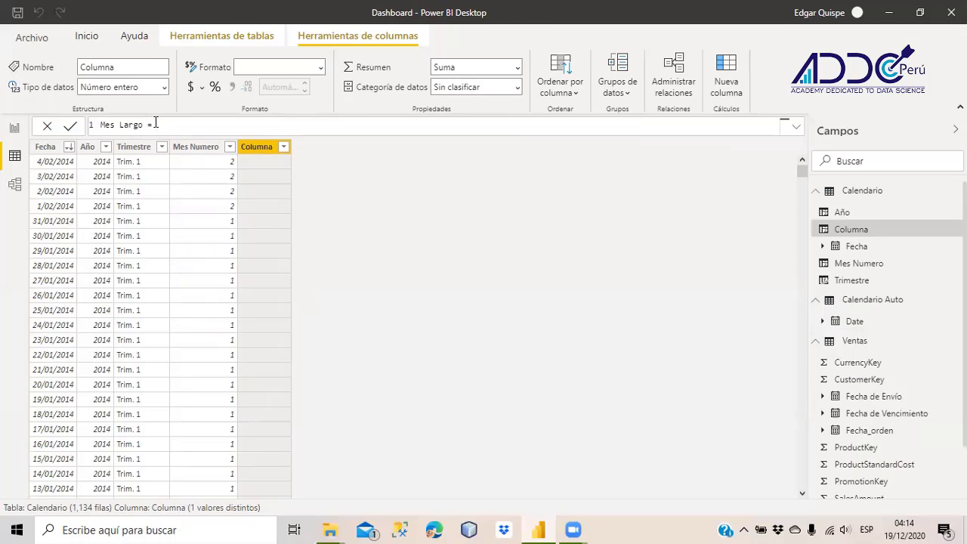
type("= Calendario[Fecha]")
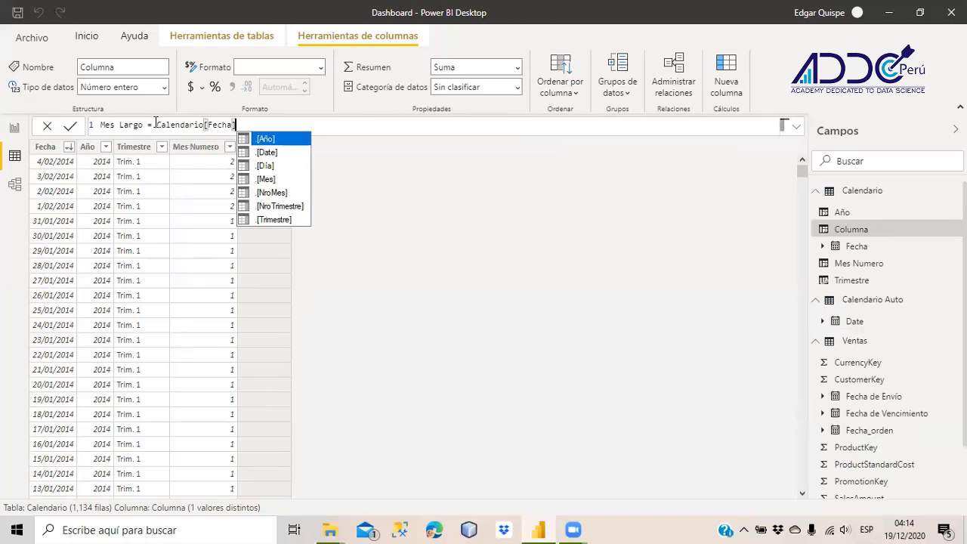
type(".")
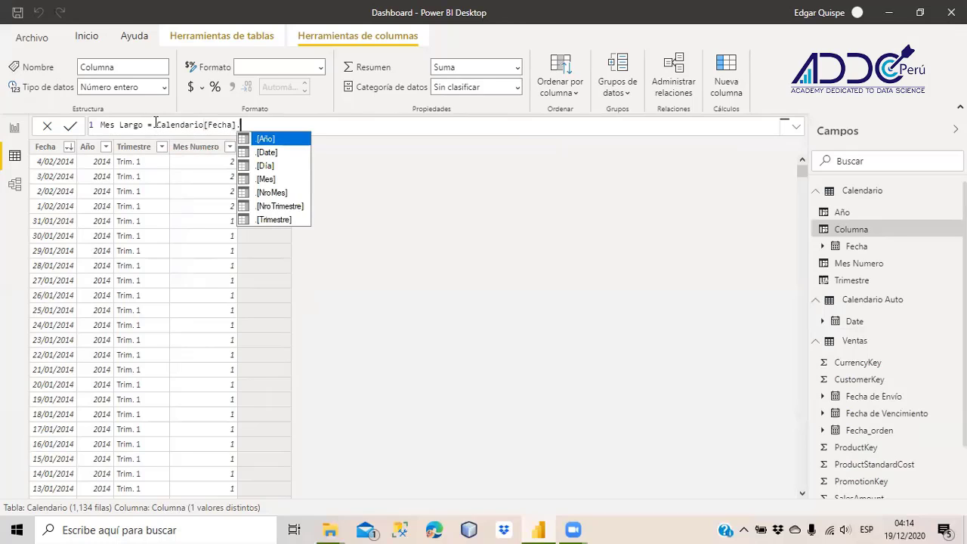
left_click(276, 181)
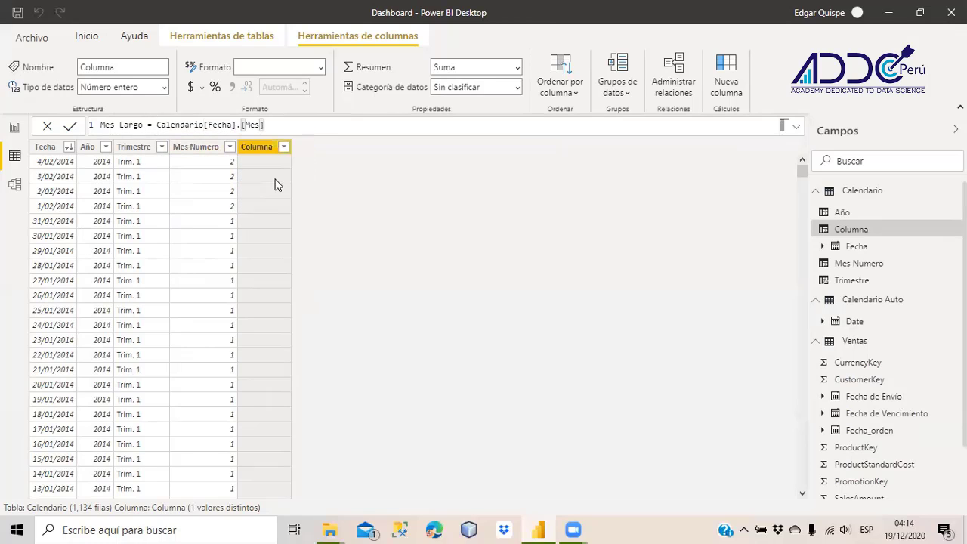
key("Return")
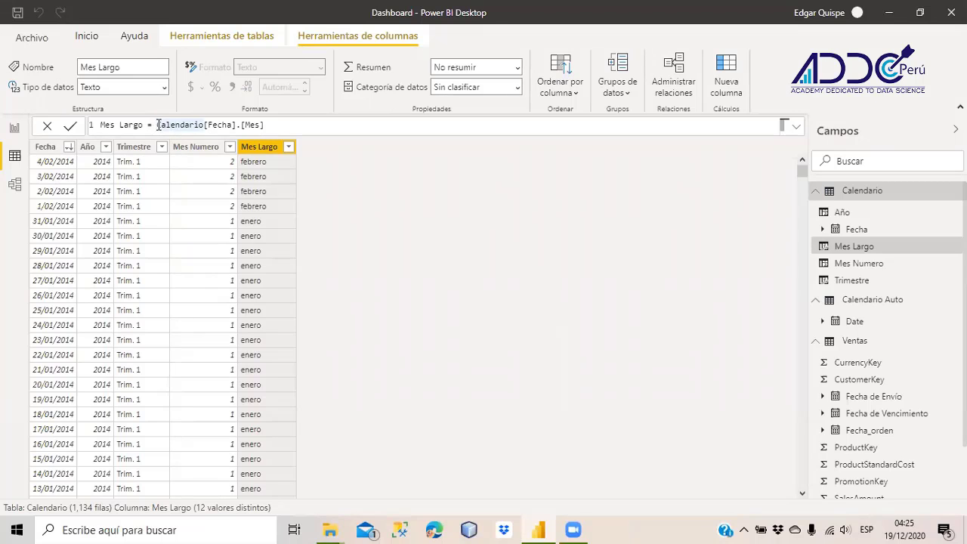
Store the Mes Largo expression in a variable by rewriting it as var mes = Calendario[Fecha].[Mes]
type("var m")
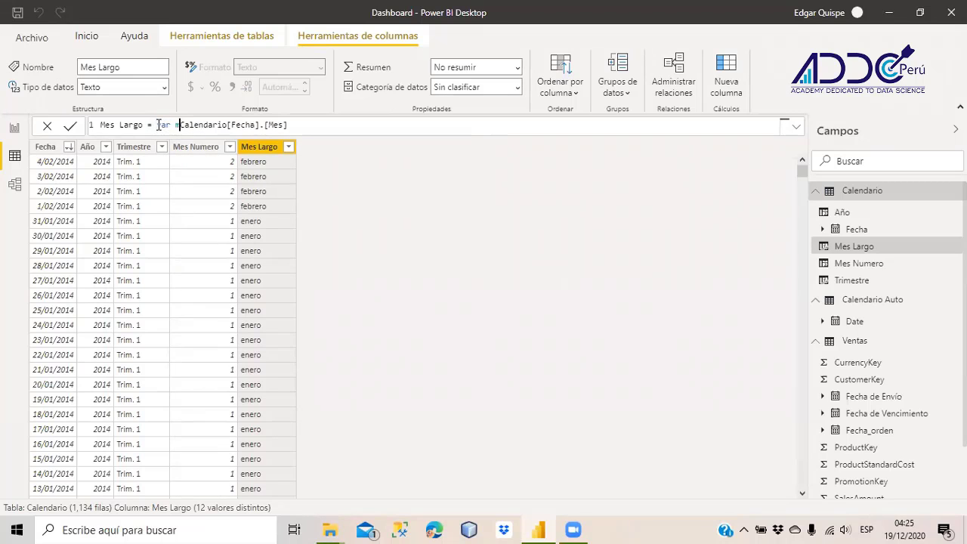
type("es")
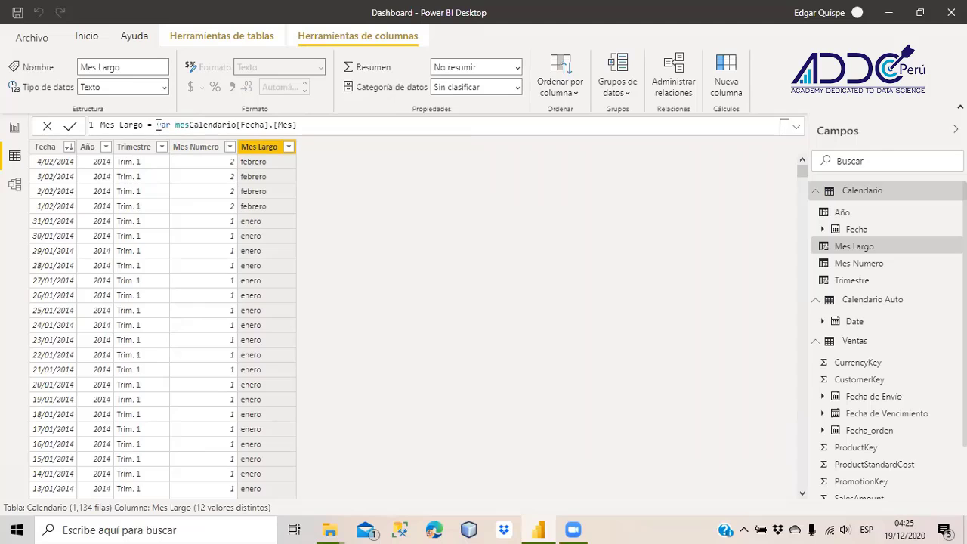
type(" =")
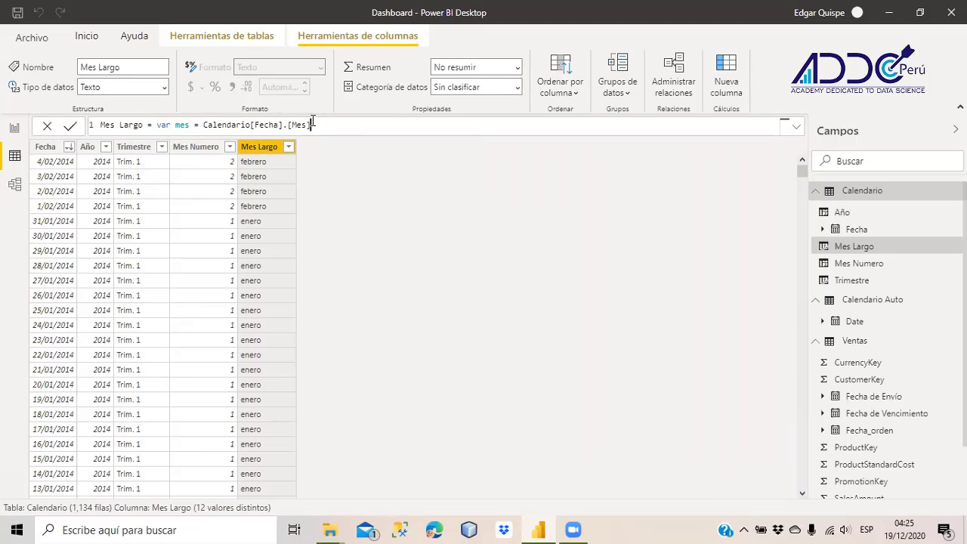
left_click_drag(311, 124, 101, 125)
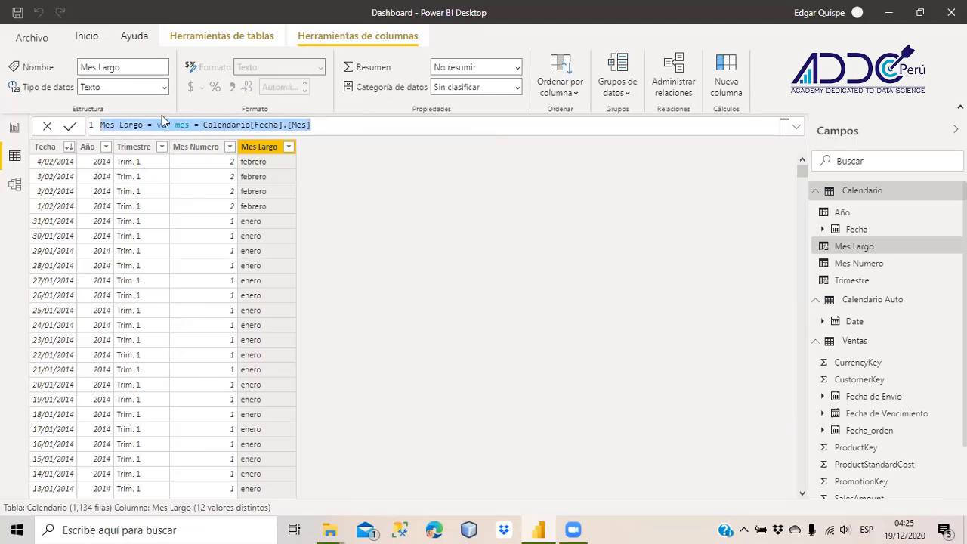
double_click(182, 125)
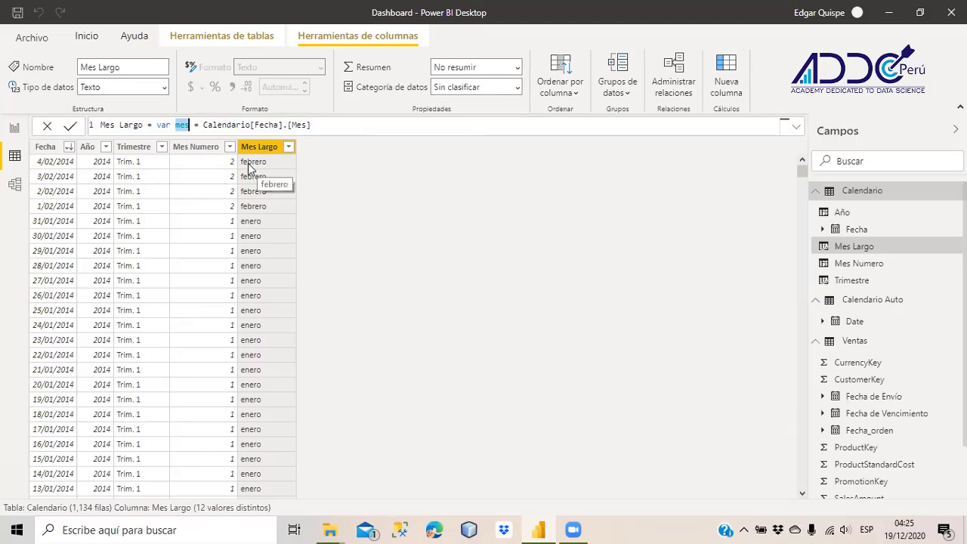
left_click(347, 128)
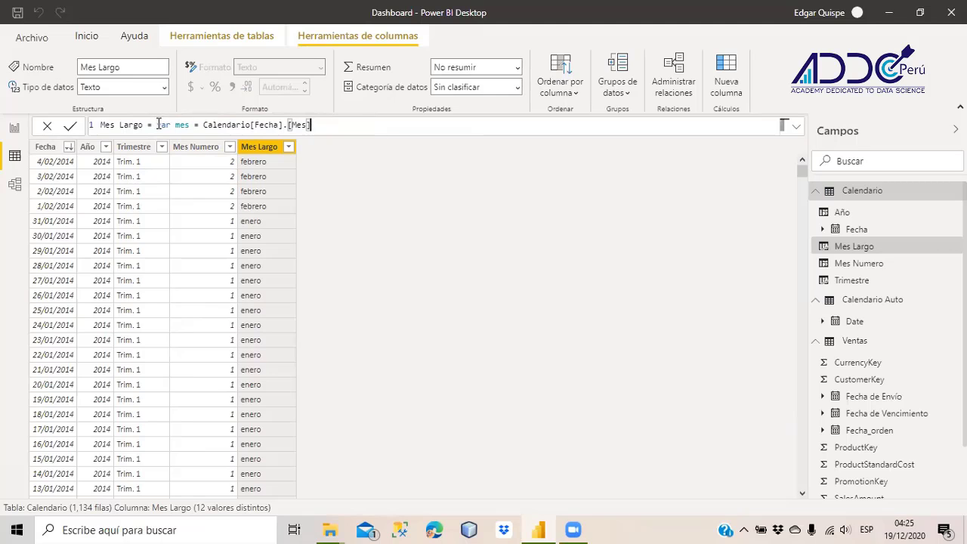
left_click_drag(156, 125, 270, 125)
left_click_drag(337, 126, 354, 127)
left_click(354, 127)
Add an indented second line to the Mes Largo formula that returns REPLACE of mes with arguments 1, 1 and LEFT(mes; 1)
key("shift+Return")
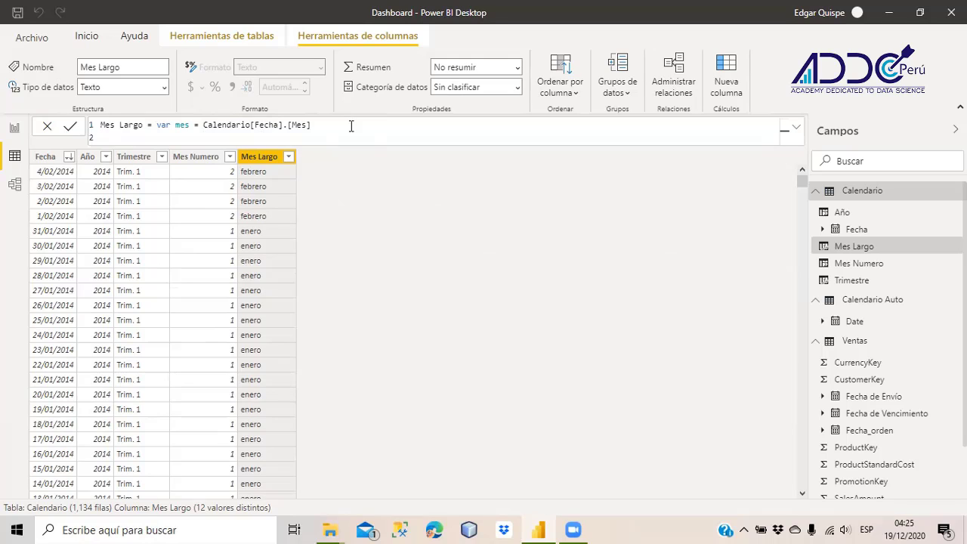
key("Tab")
type("return")
type("REPLACE(")
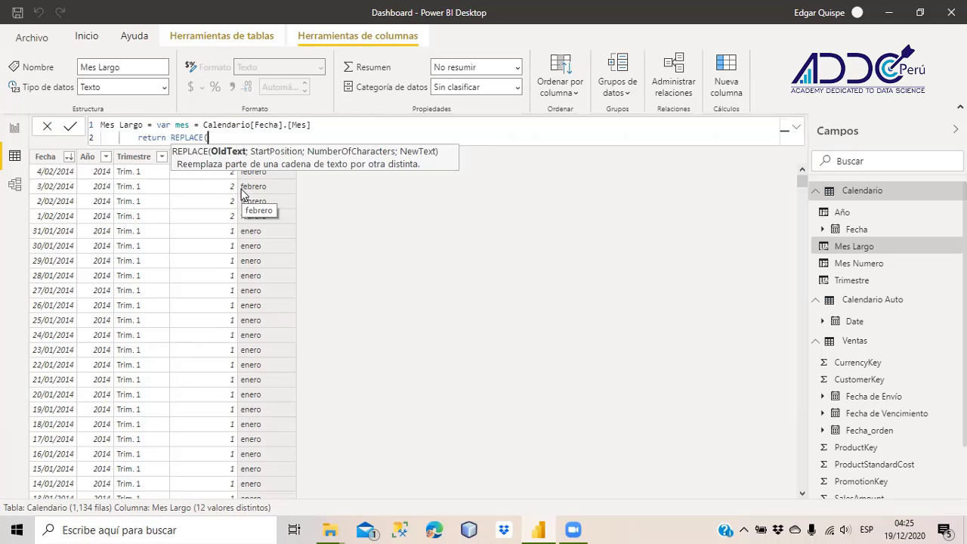
type("mes")
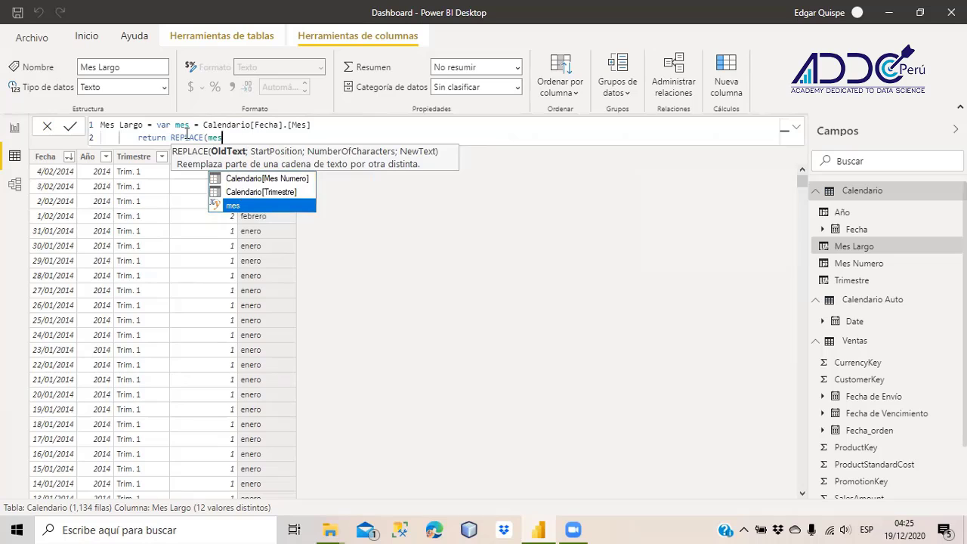
left_click(295, 138)
type("; ")
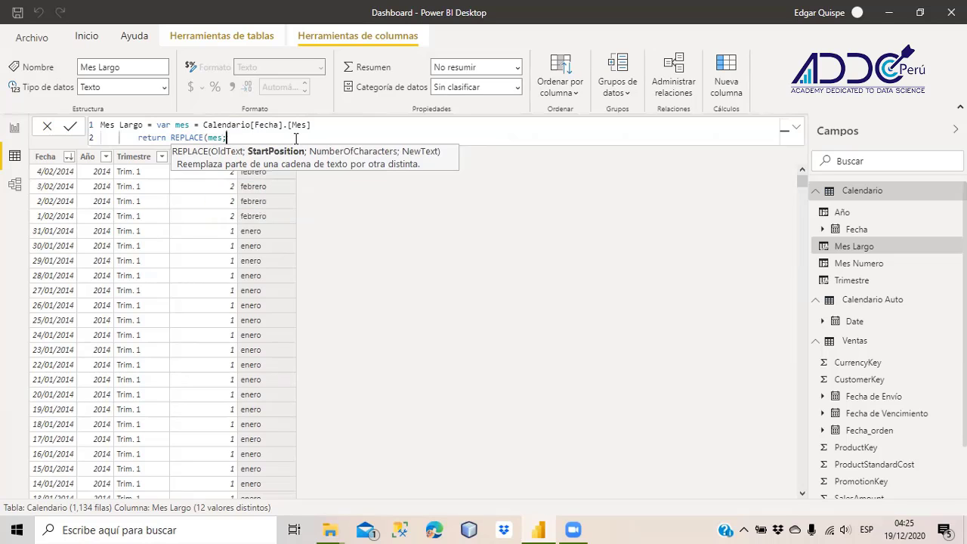
type("1")
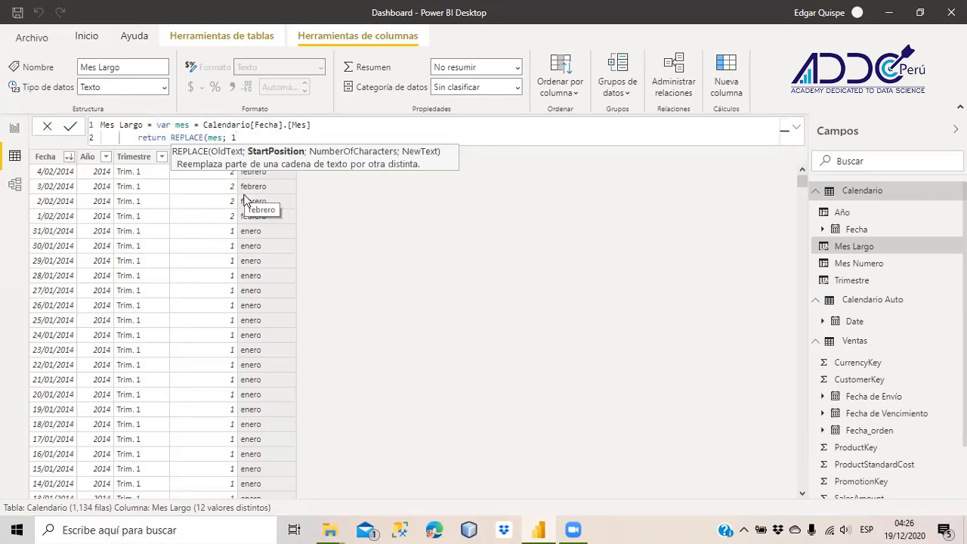
type("; ")
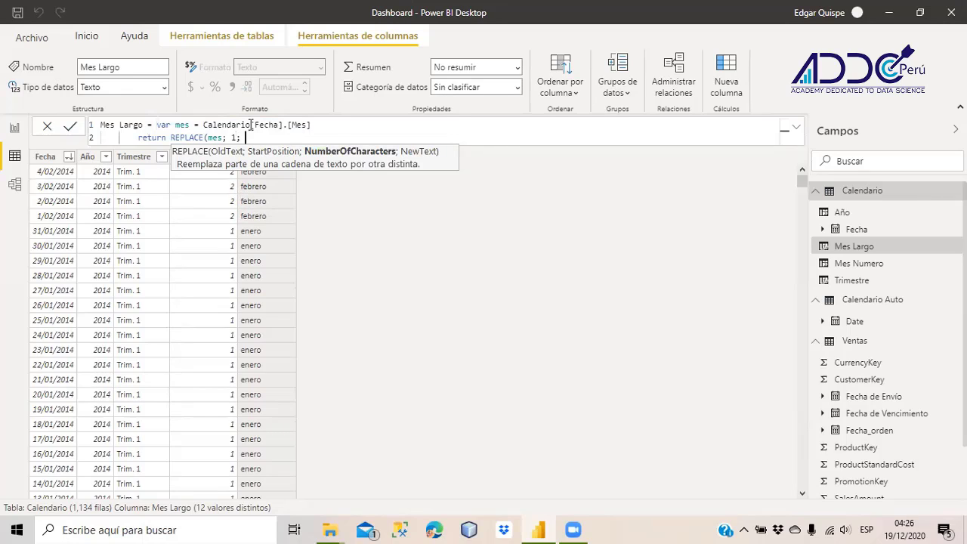
type("1;")
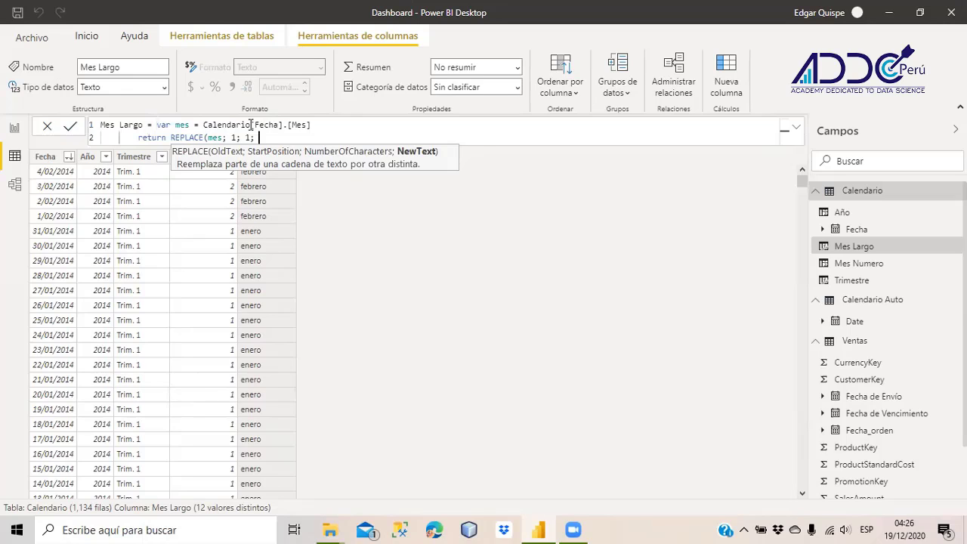
type("LEFT(")
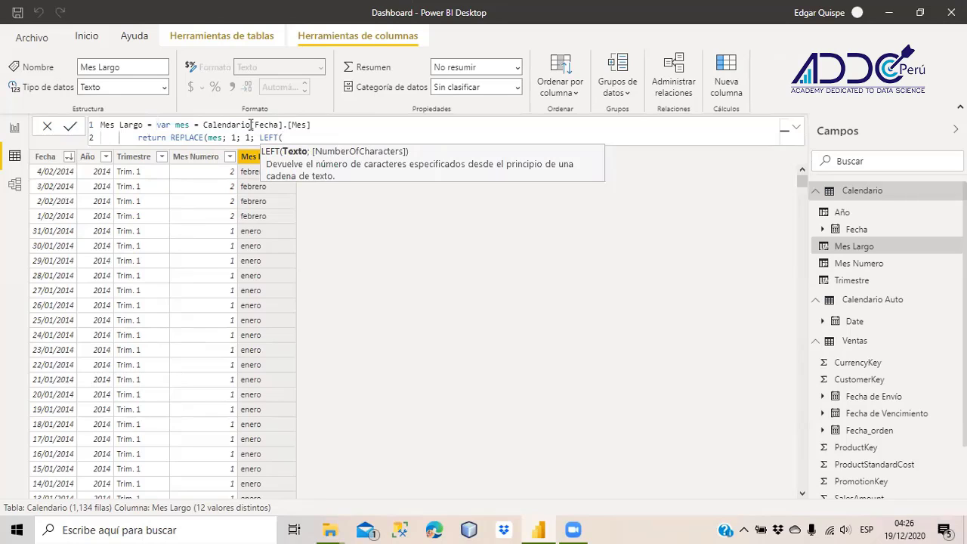
type("mes; 1)")
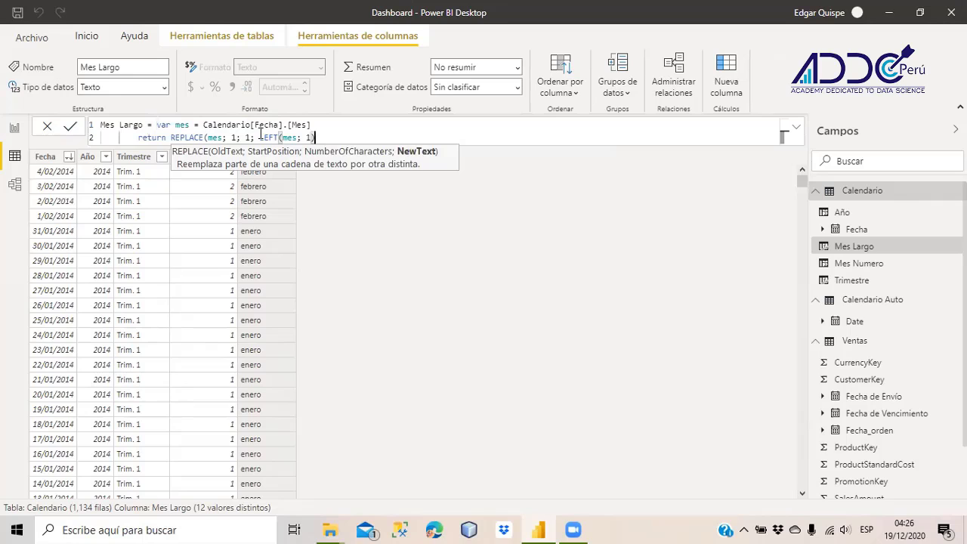
Wrap LEFT(mes; 1) in UPPER and apply the Mes Largo formula ending in return REPLACE(mes; 1; 1; UPPER(LEFT(mes; 1)))
left_click(260, 137)
type("UPPER(")
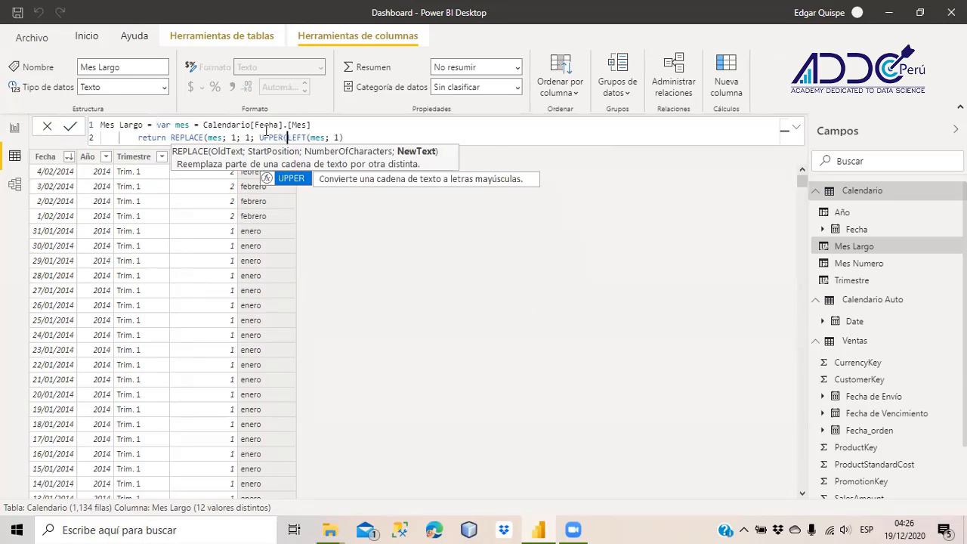
left_click(352, 135)
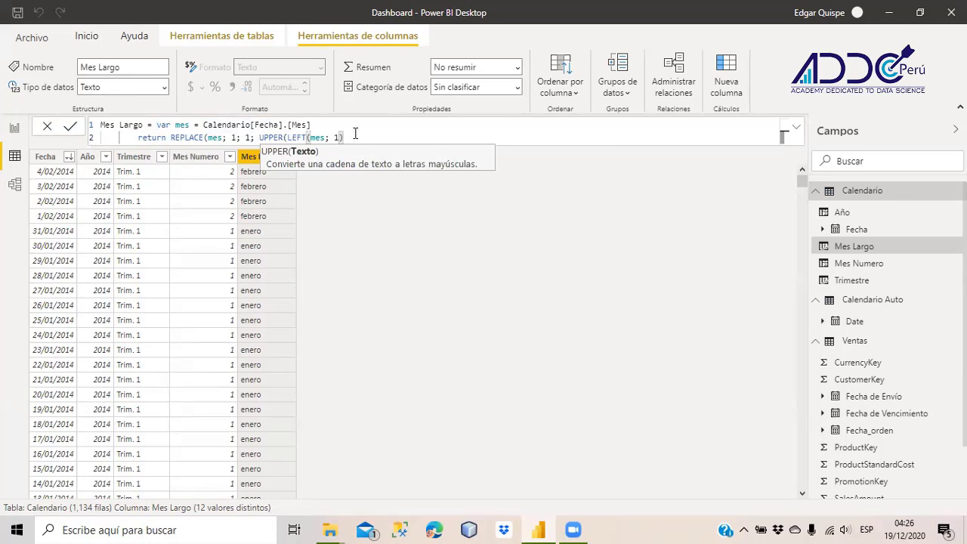
type(")")
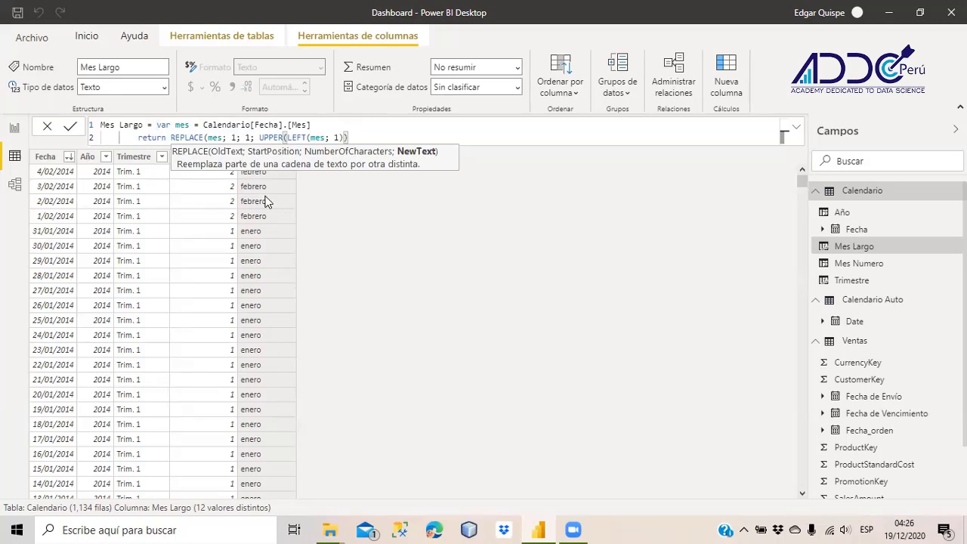
type(")")
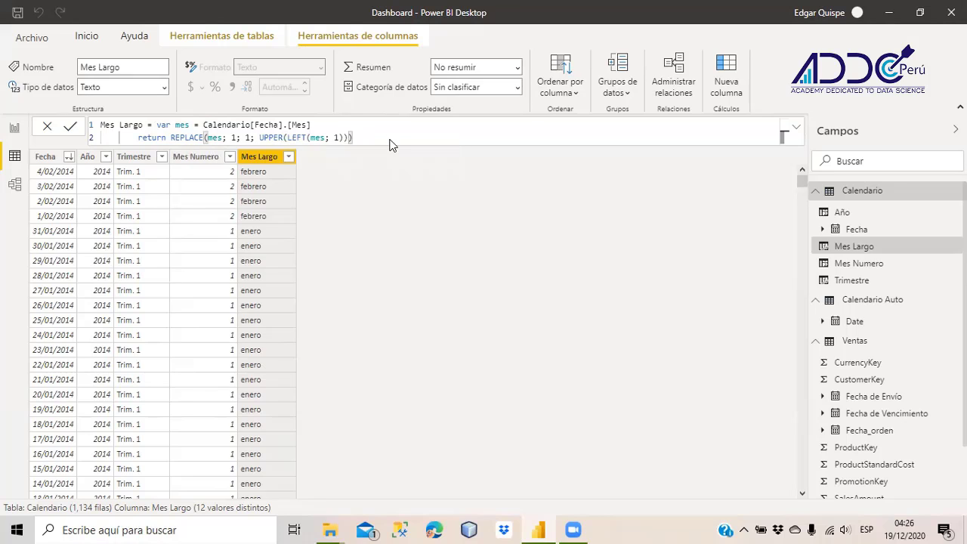
key("Return")
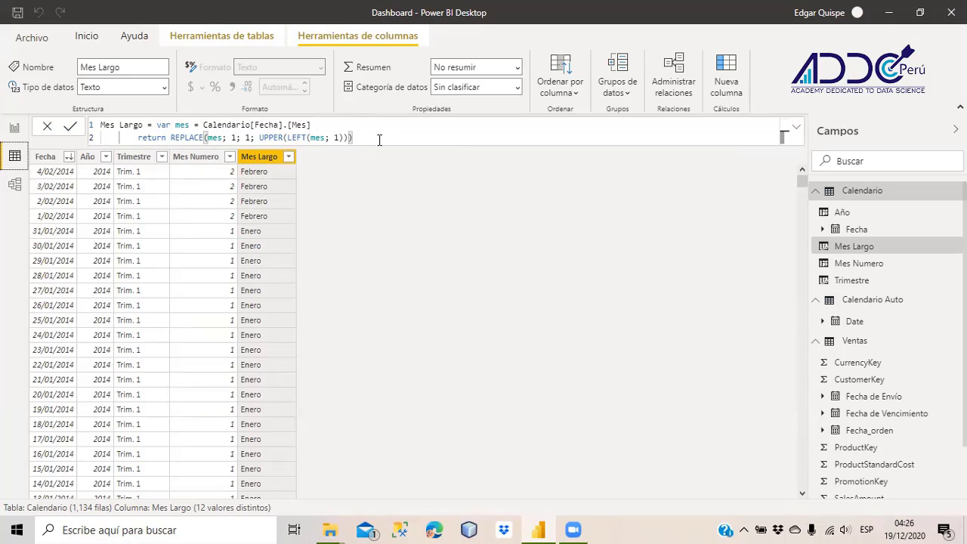
Copy the Mes Largo expression, and add a calculated column to Calendario defined as Mes = FORMAT(Calendario[Fecha]; "MMM")
left_click_drag(352, 138, 160, 122)
key("ctrl+c")
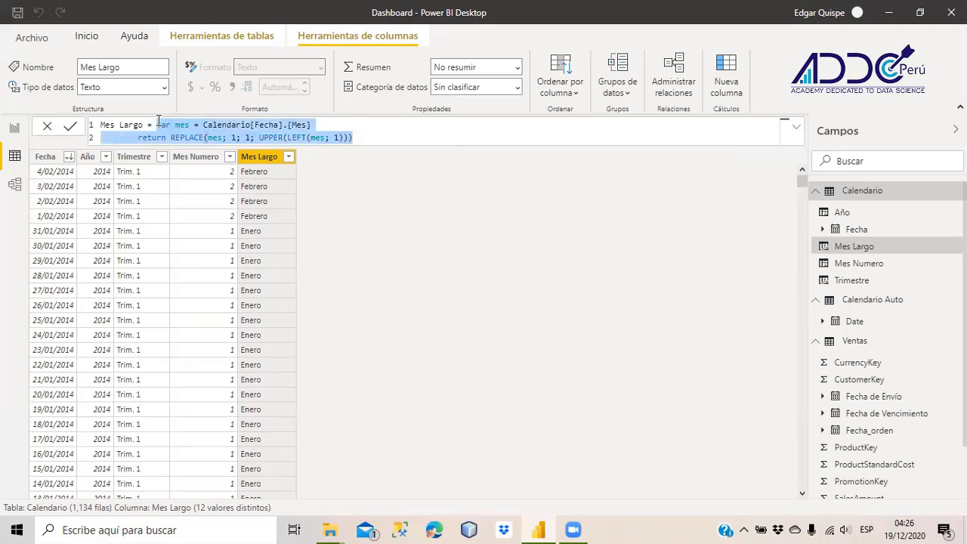
left_click(726, 82)
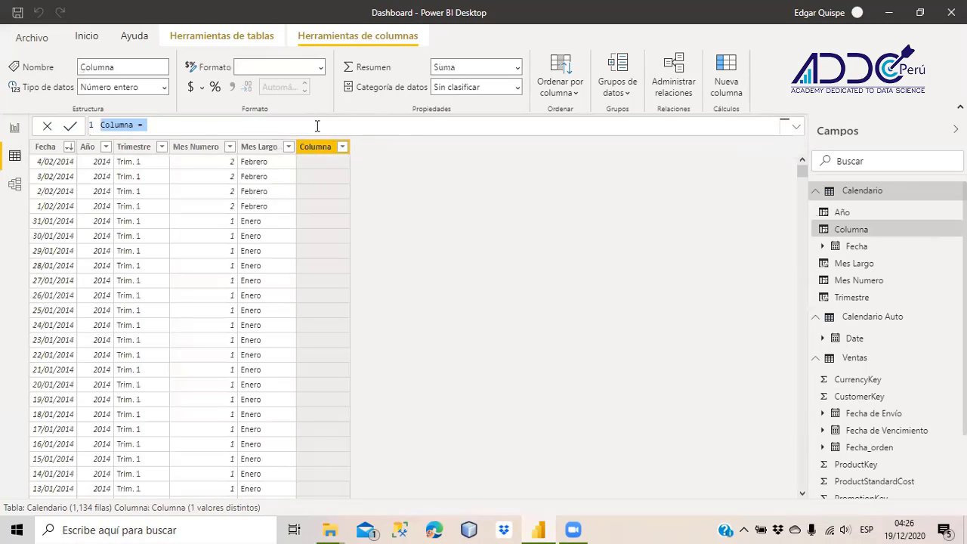
type("Mes")
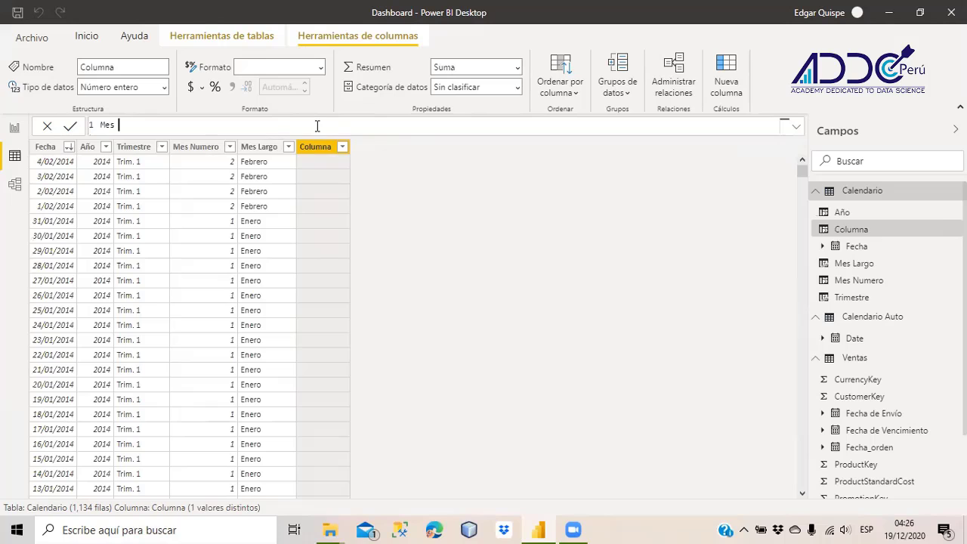
type(" =")
type("FORMAT(")
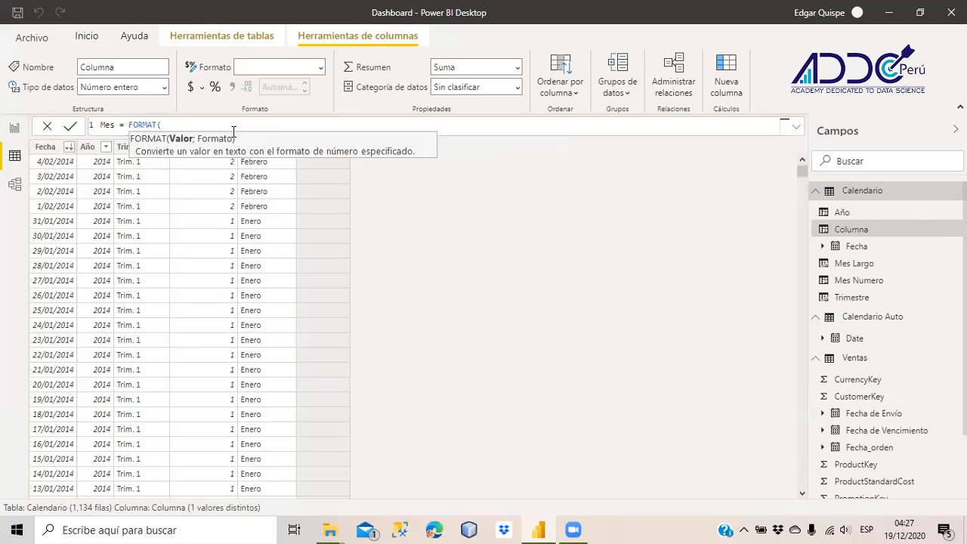
type("fech")
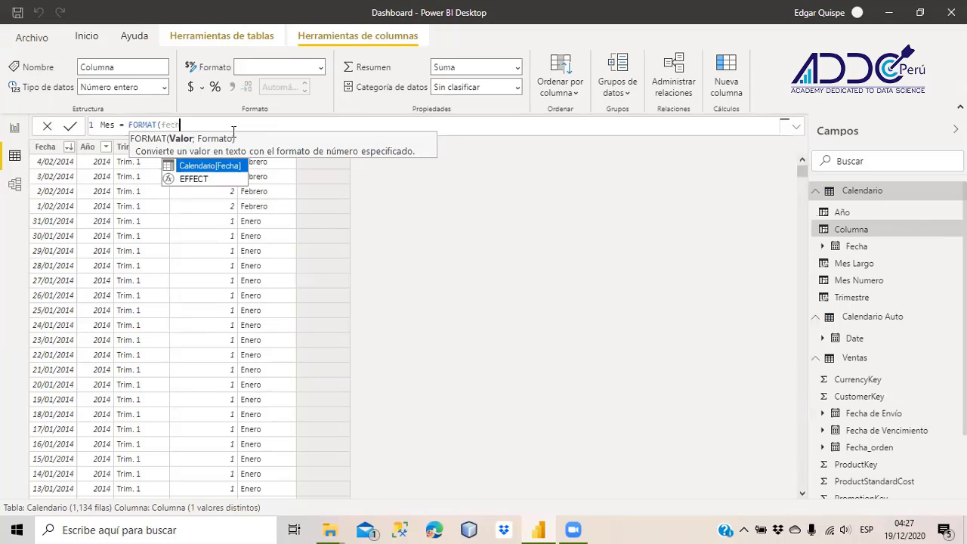
key("Tab")
type(";")
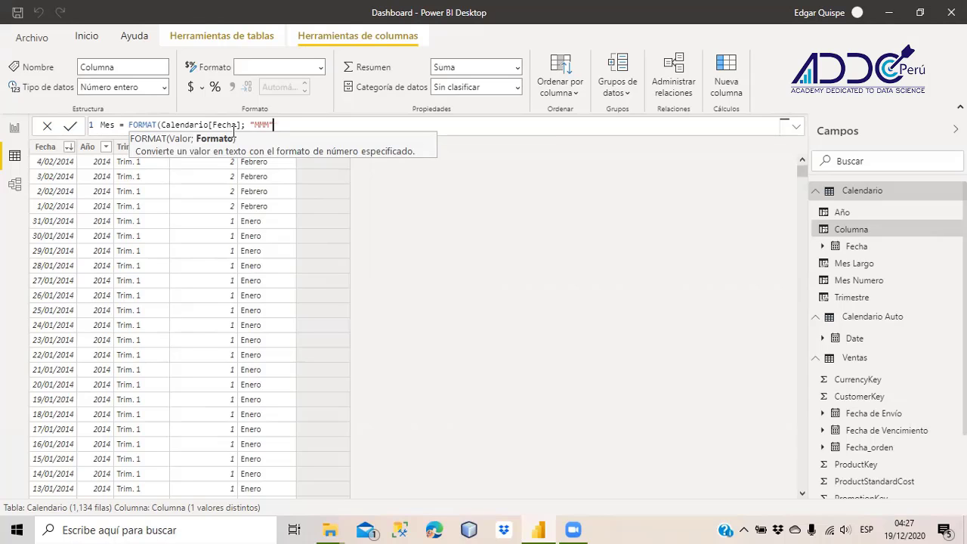
type("\"MMM\")")
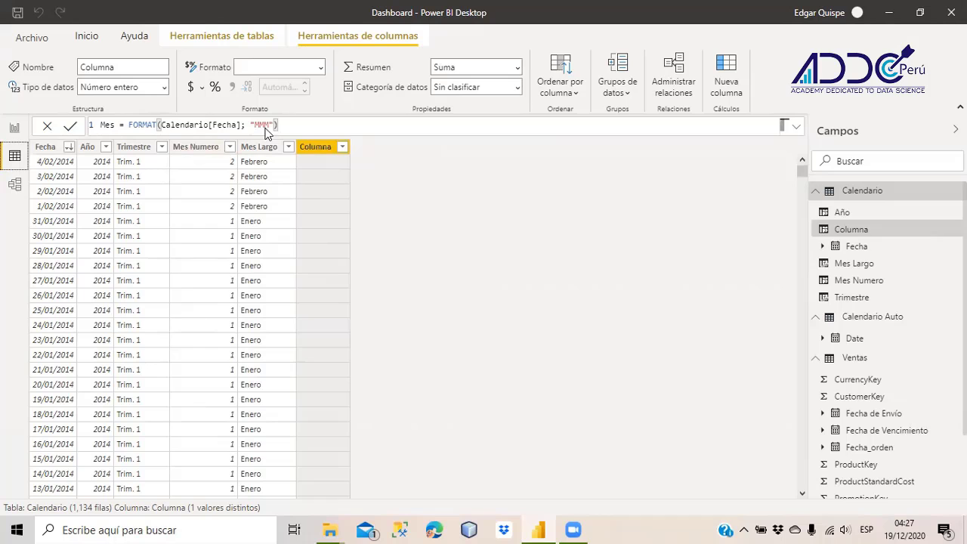
key("Return")
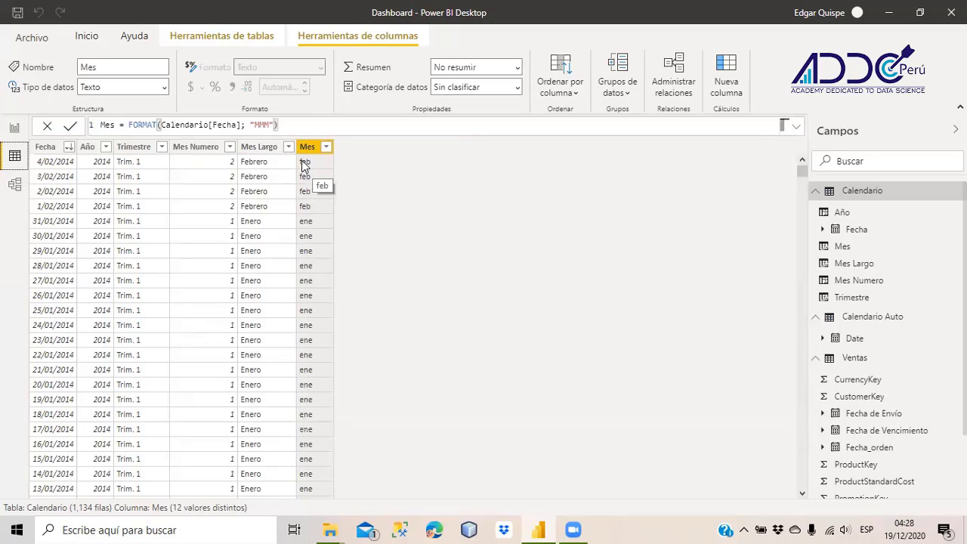
left_click(289, 124)
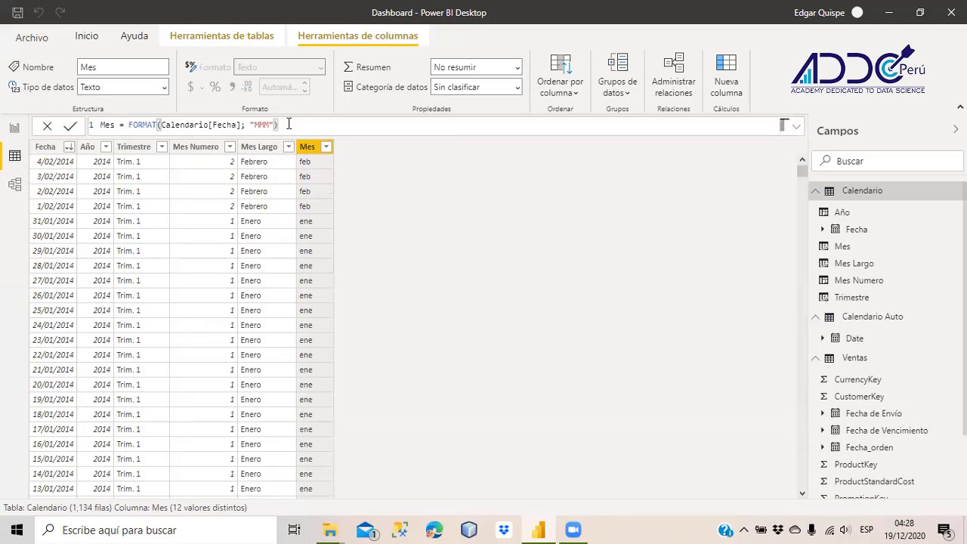
Rewrite the Mes formula as var mes = FORMAT(Calendario[Fecha]; "MMM") return REPLACE(mes; 1; 1; UPPER(LEFT(mes; 1))) and apply it
key("shift+Return")
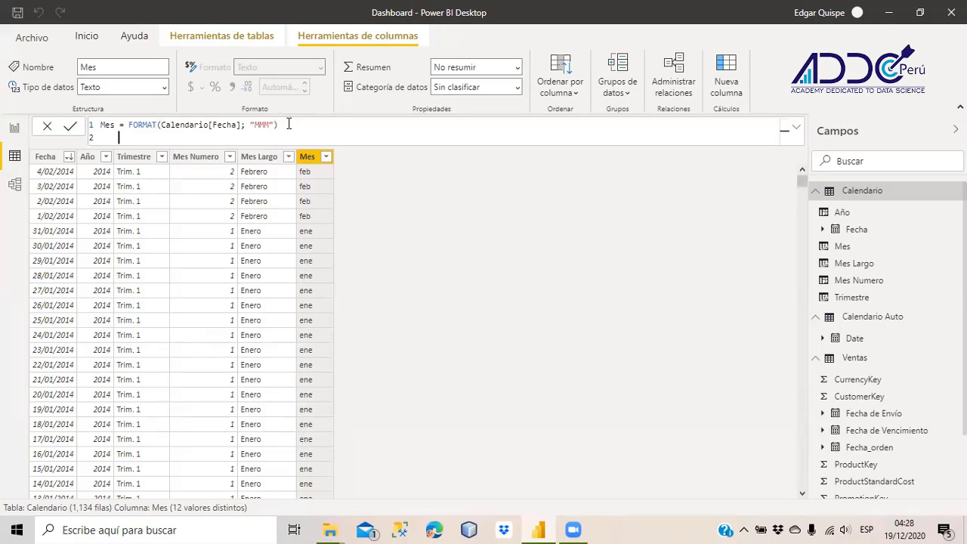
key("ctrl+v")
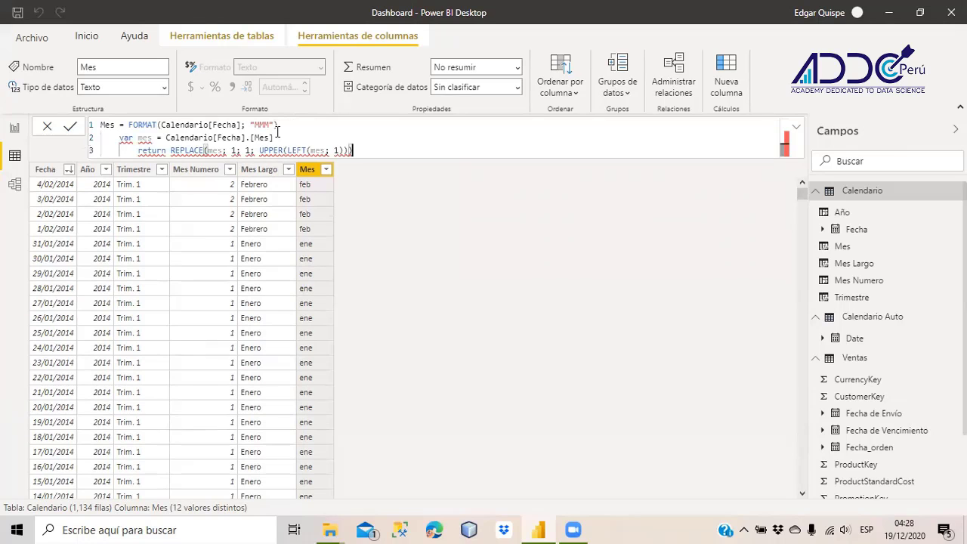
mouse_move(279, 123)
left_mouse_down()
mouse_move(131, 123)
mouse_move(181, 137)
mouse_move(284, 129)
mouse_move(279, 139)
left_mouse_up()
key("ctrl+x")
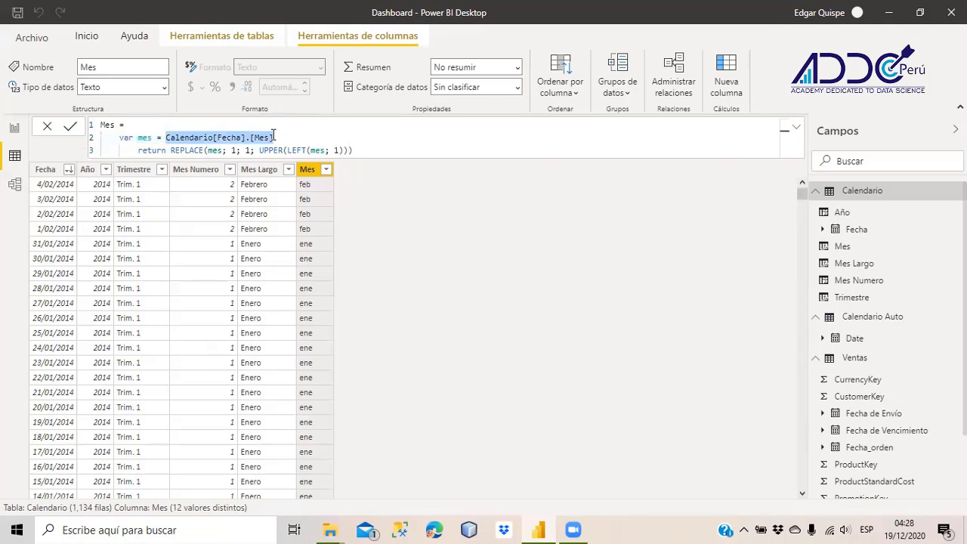
key("ctrl+v")
key("Home")
key("BackSpace")
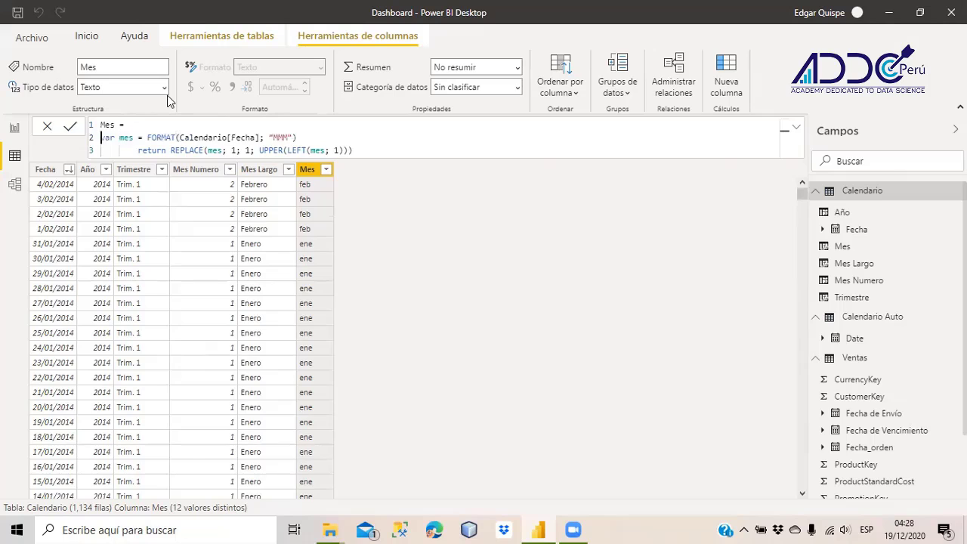
key("BackSpace")
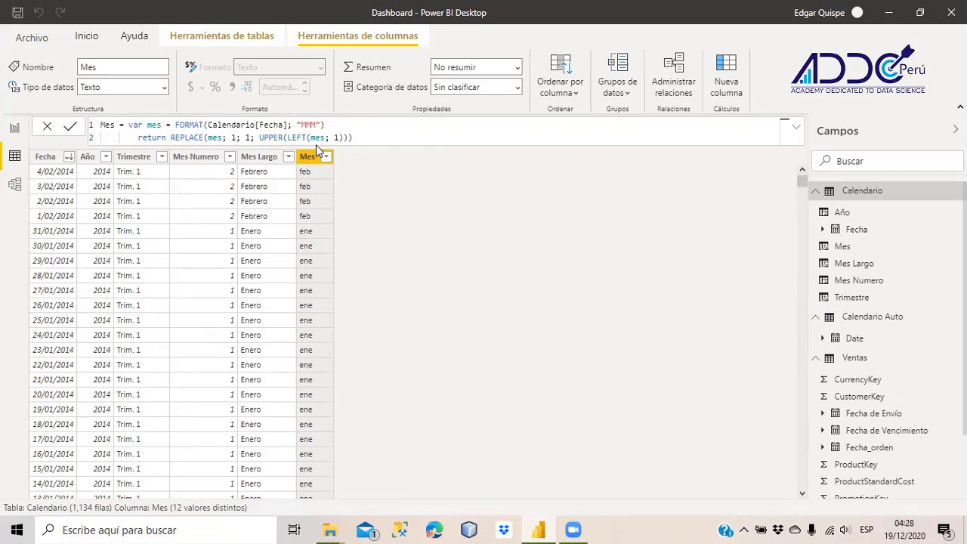
key("Return")
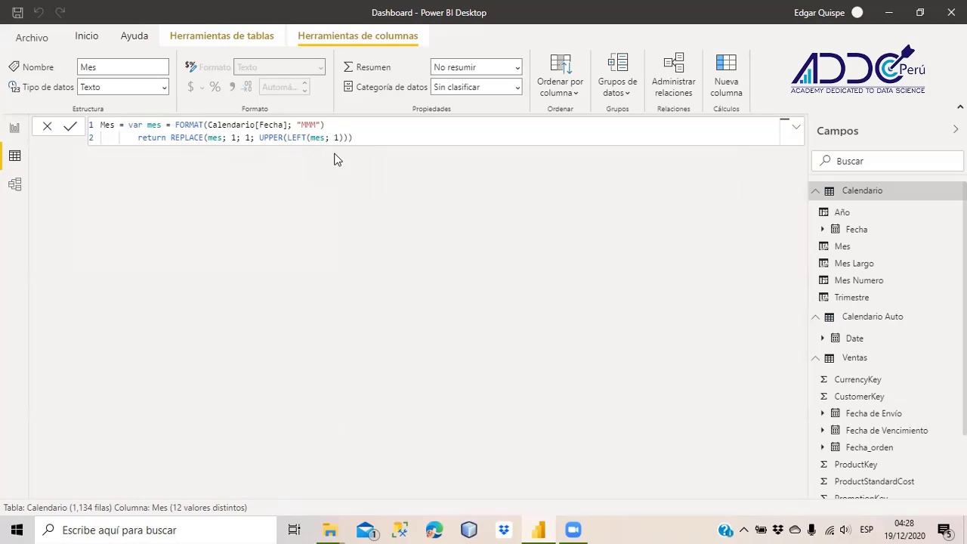
Add a calculated column to Calendario defined as Dia = DAY(Calendario[Fecha])
left_click(699, 90)
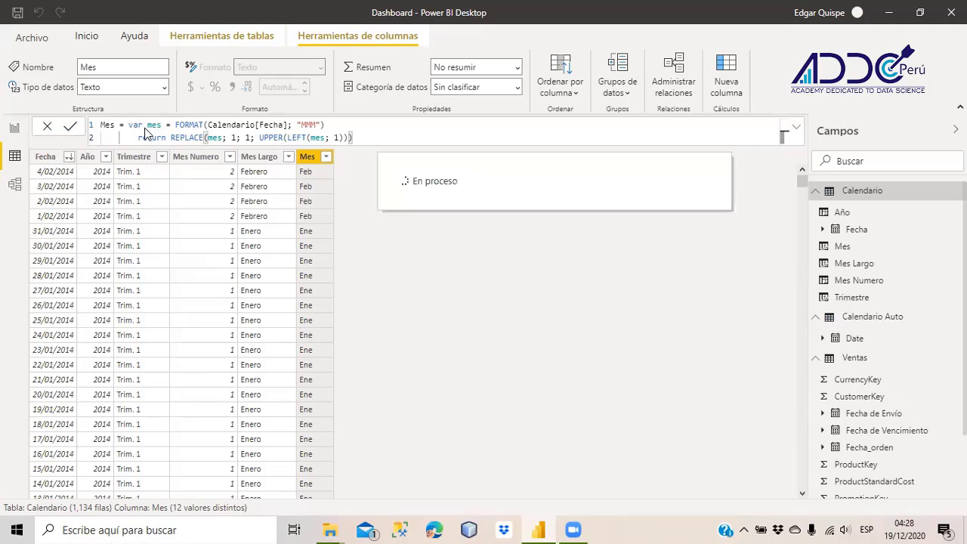
type("d")
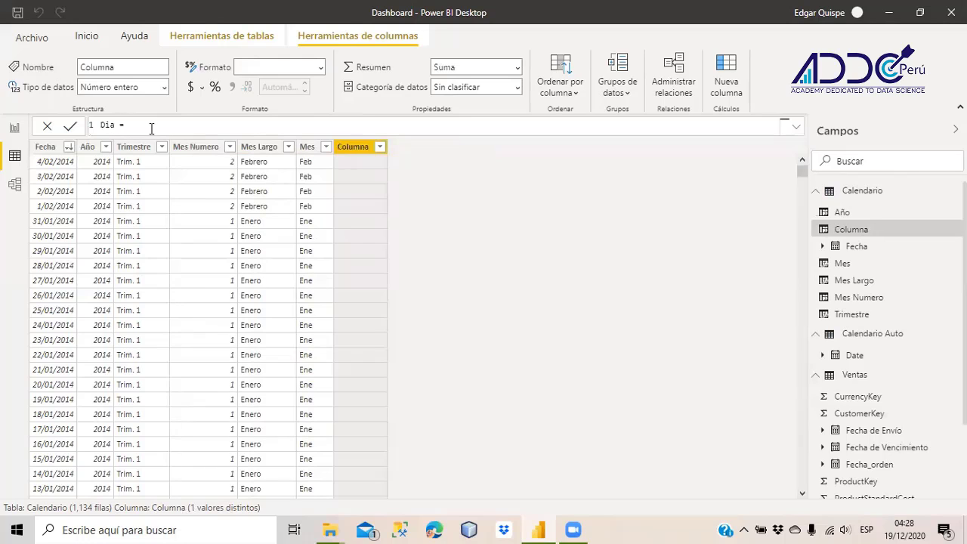
type("ia = day")
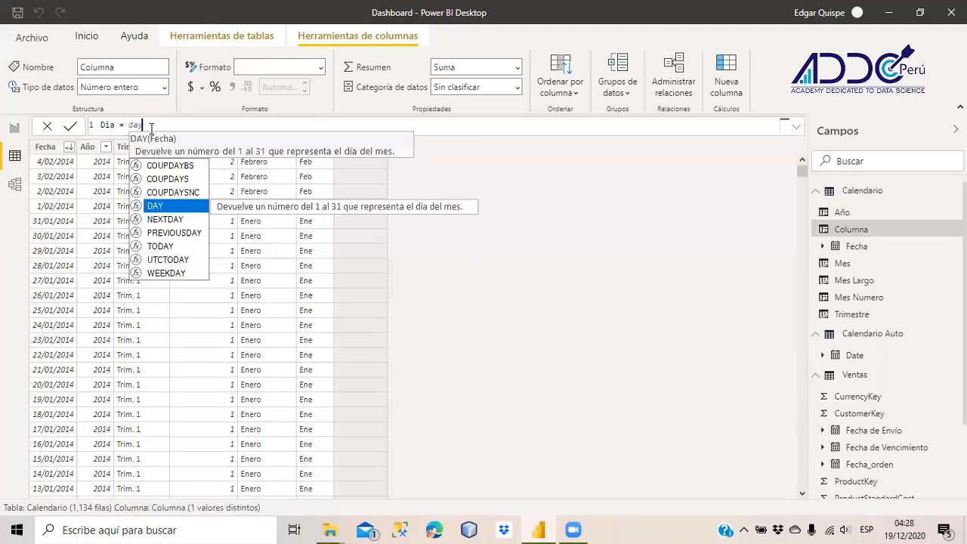
key("Tab")
type("fech")
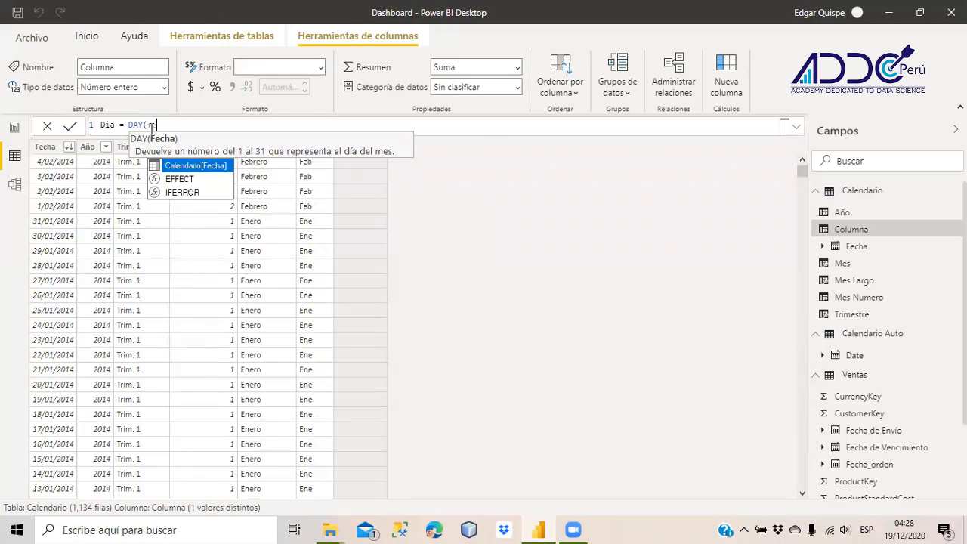
key("Tab")
type(")")
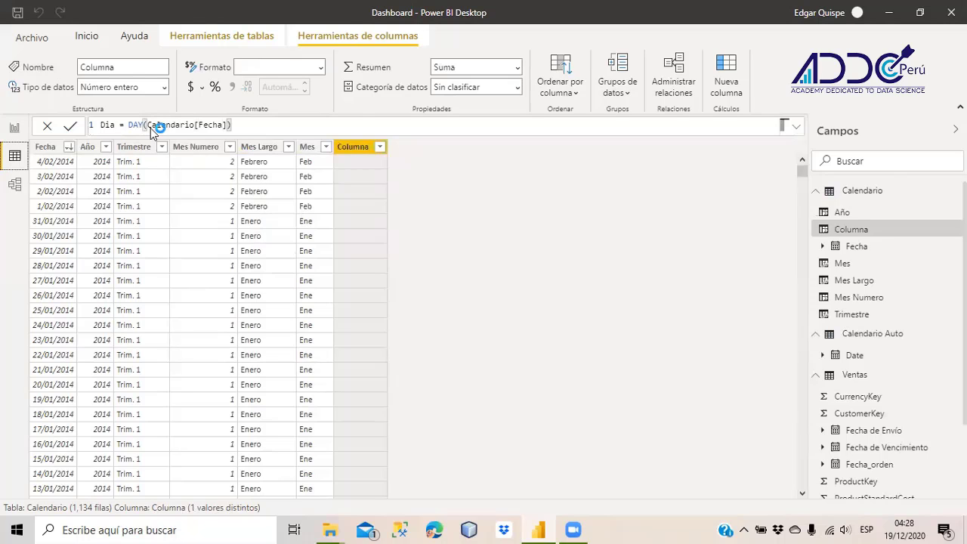
key("Return")
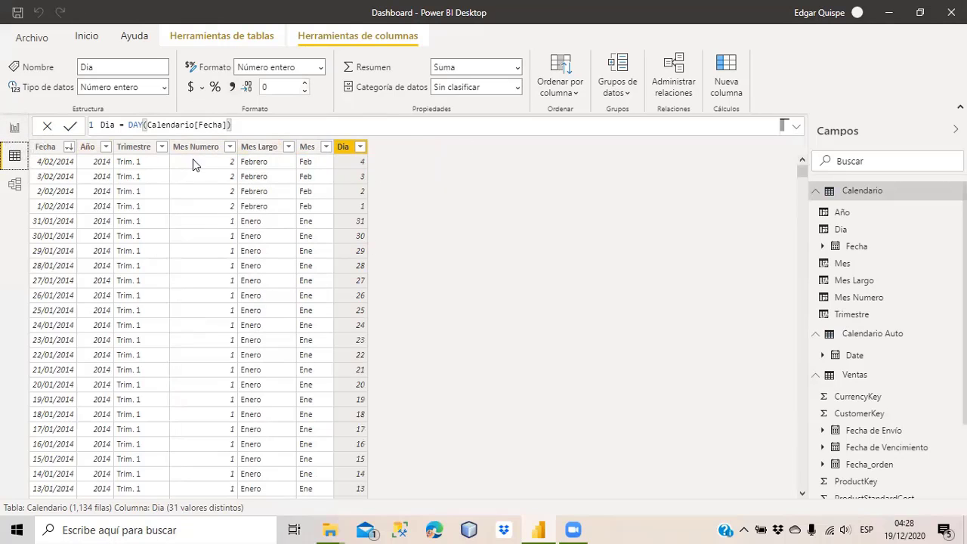
In the model, relate Calendario's Fecha to Fecha_orden and Fecha de Envío in Ventas, and arrange the two tables closer together
left_click(15, 184)
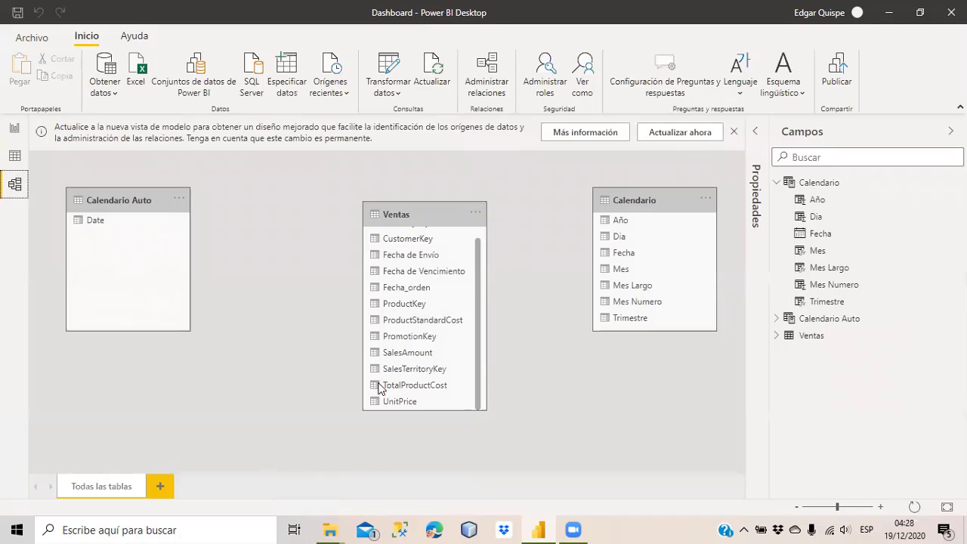
left_click_drag(370, 207, 263, 192)
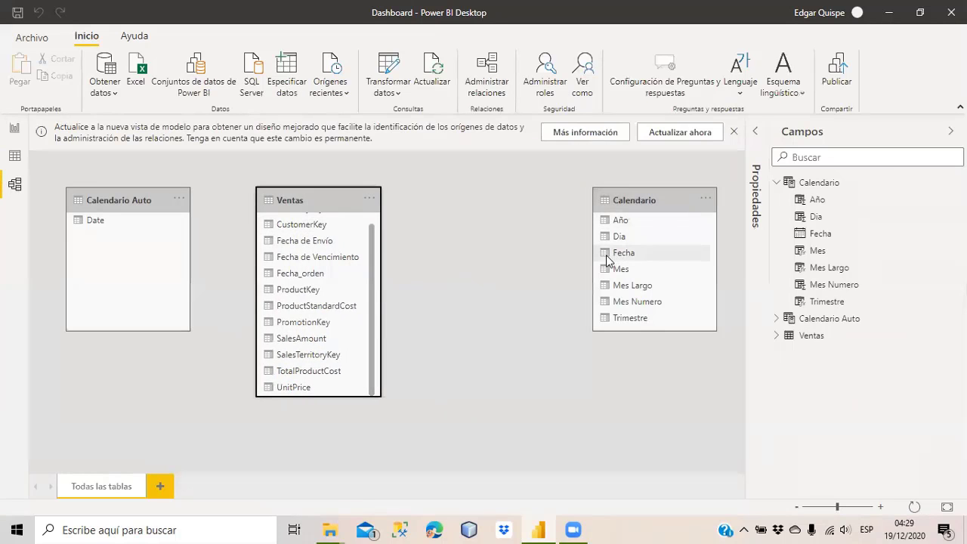
left_click_drag(604, 255, 306, 273)
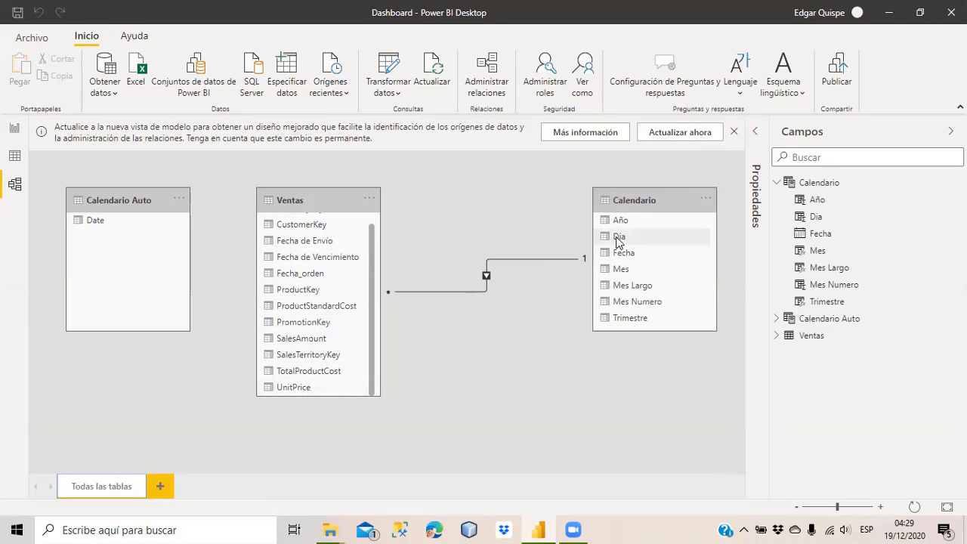
left_click_drag(611, 255, 336, 245)
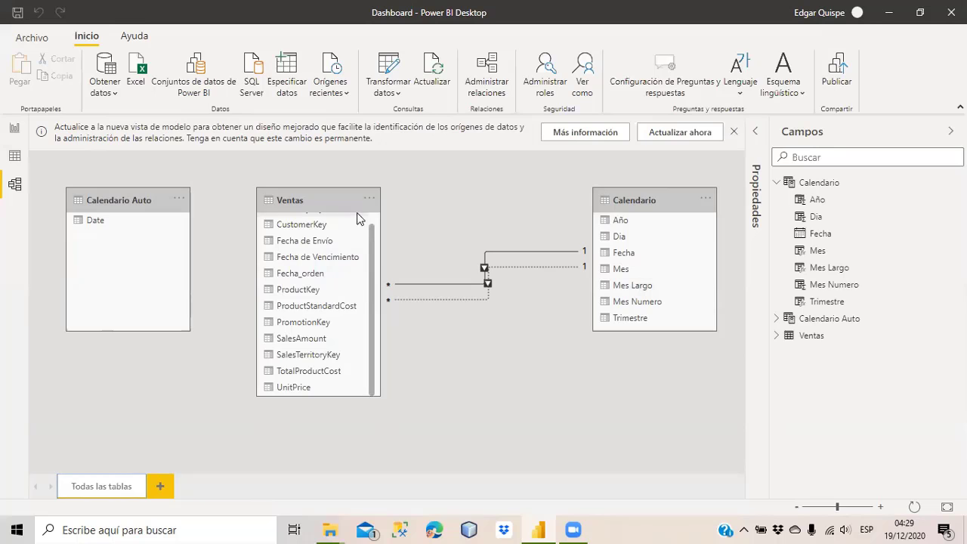
left_click_drag(347, 199, 390, 201)
left_click_drag(610, 201, 567, 201)
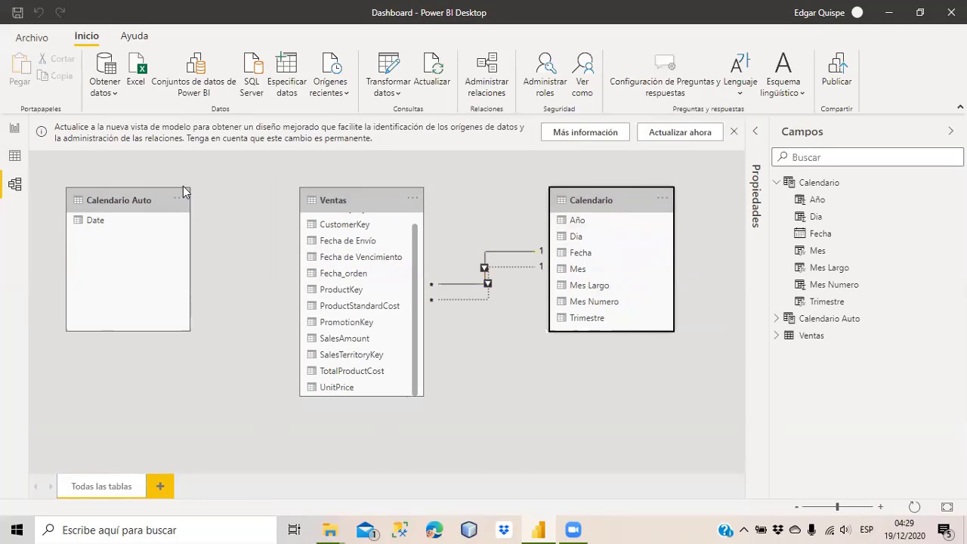
Add a full-height clustered bar chart along the report page's left edge, with Mes Largo as axis and SalesAmount as values
left_click(14, 130)
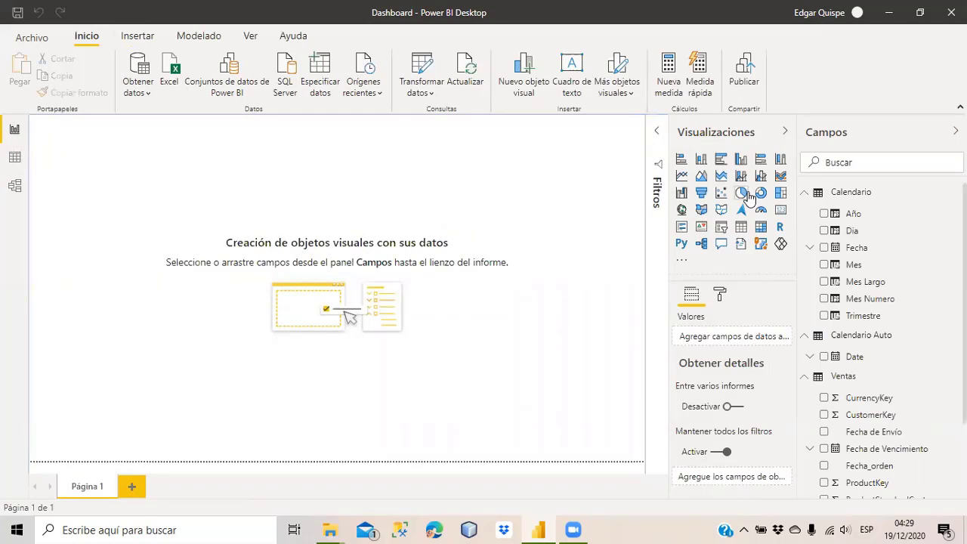
left_click(719, 165)
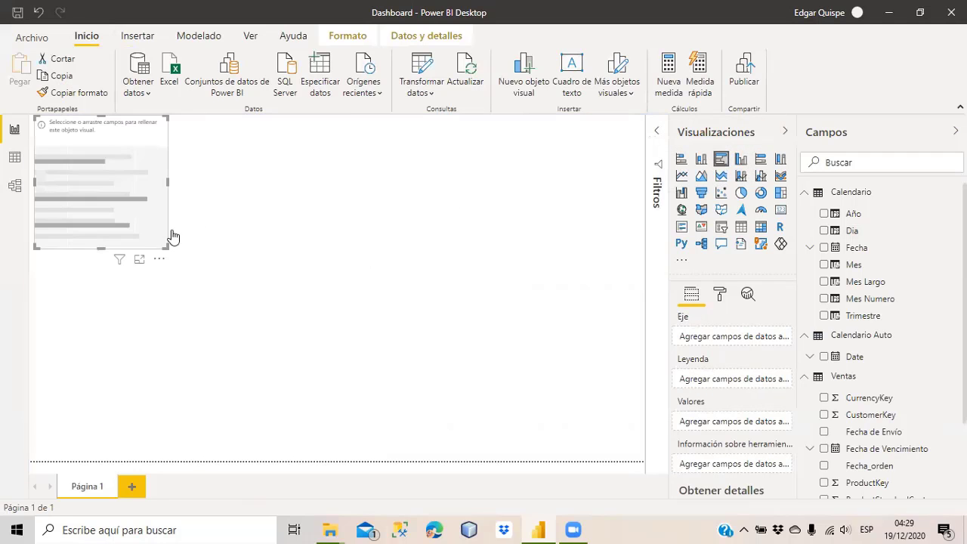
left_click_drag(102, 248, 71, 523)
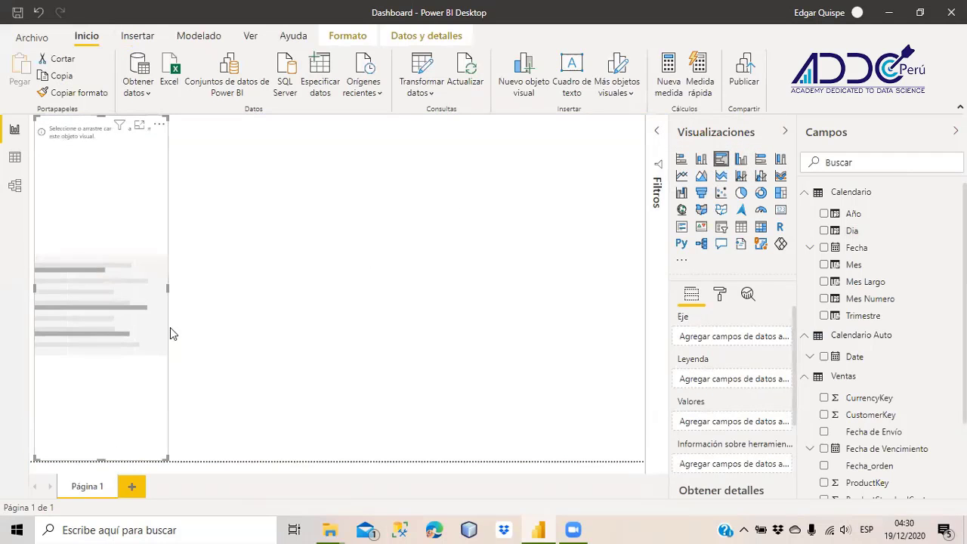
left_click_drag(167, 284, 312, 290)
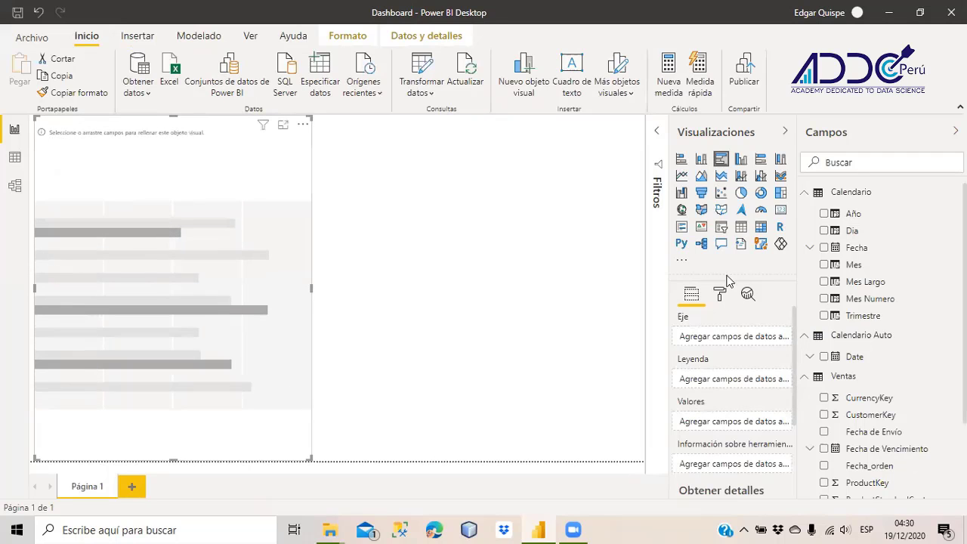
left_click_drag(158, 199, 62, 179)
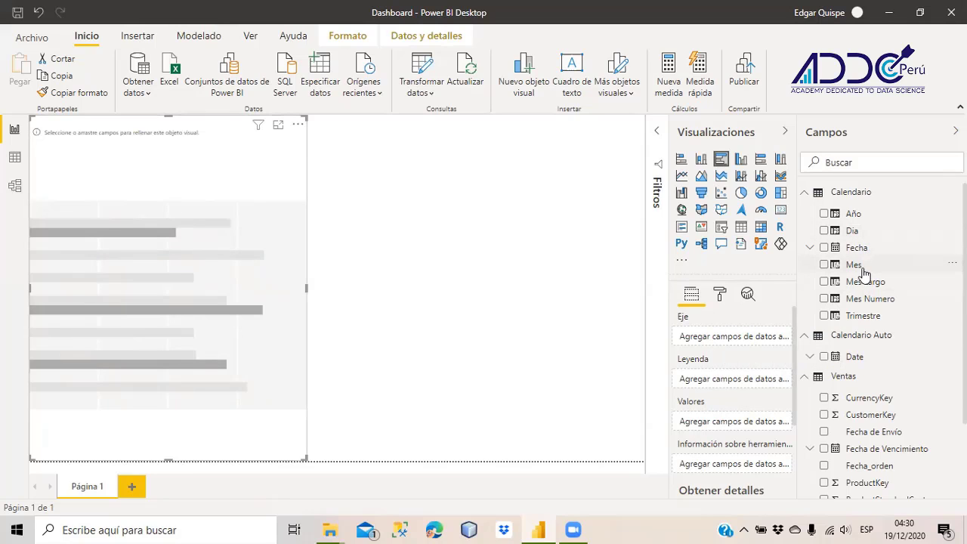
left_click_drag(868, 283, 730, 339)
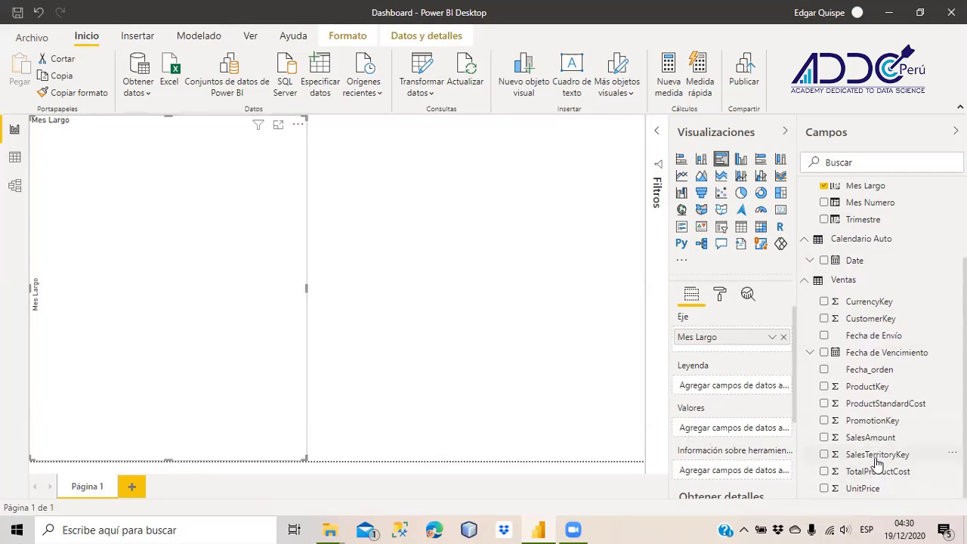
left_click_drag(876, 438, 727, 431)
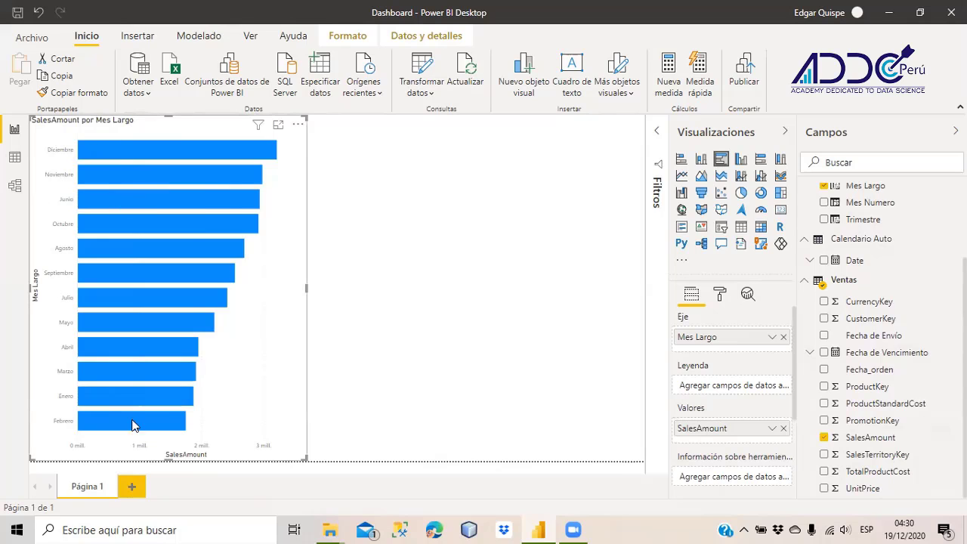
Sort the SalesAmount bar chart by Mes Largo in ascending order
left_click(299, 126)
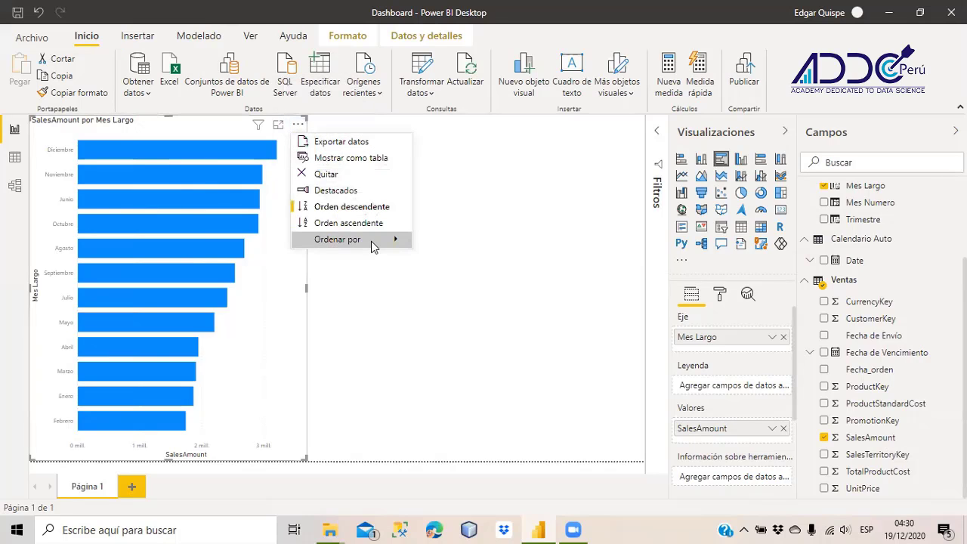
mouse_move(371, 243)
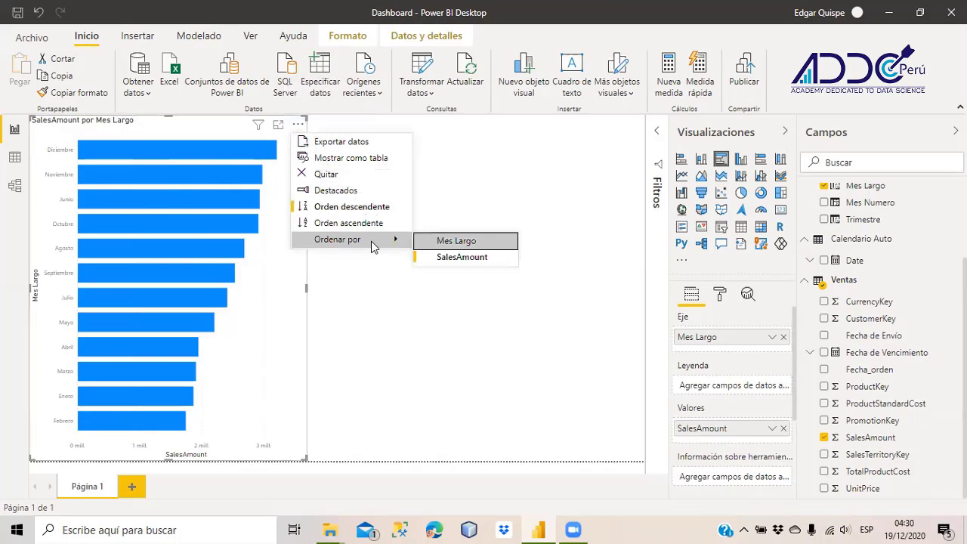
left_click(457, 241)
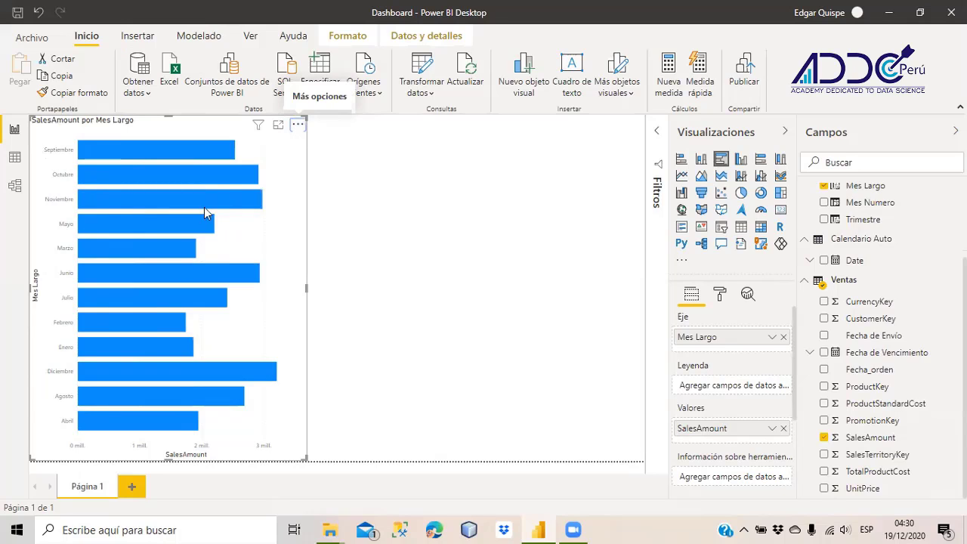
left_click(299, 127)
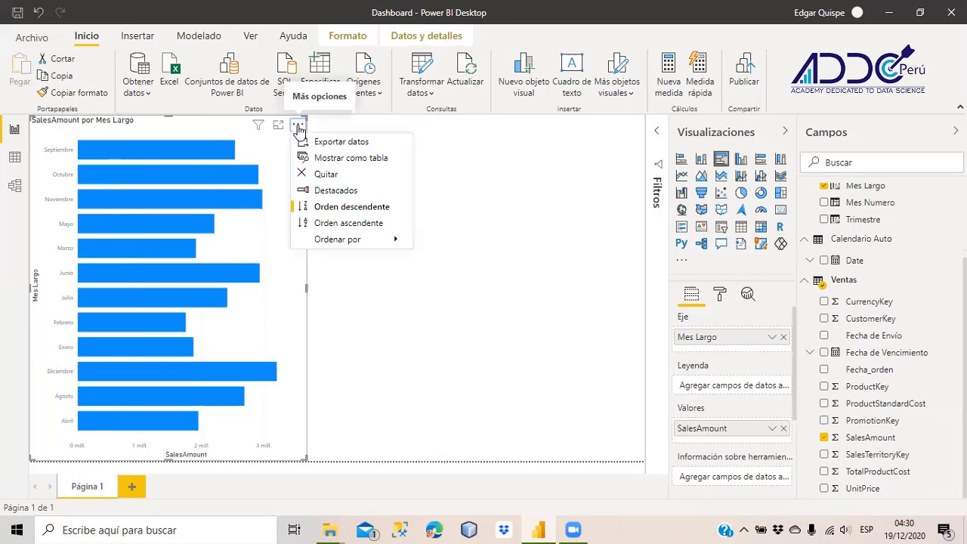
left_click(346, 224)
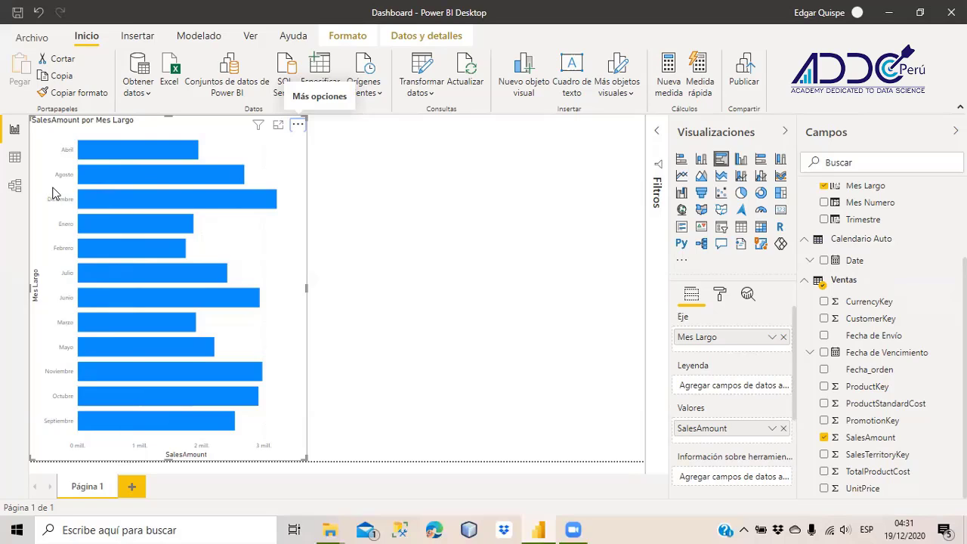
Set the Mes Largo column of Calendario to sort by Mes Numero, and return to the SalesAmount chart on the report page
left_click(15, 159)
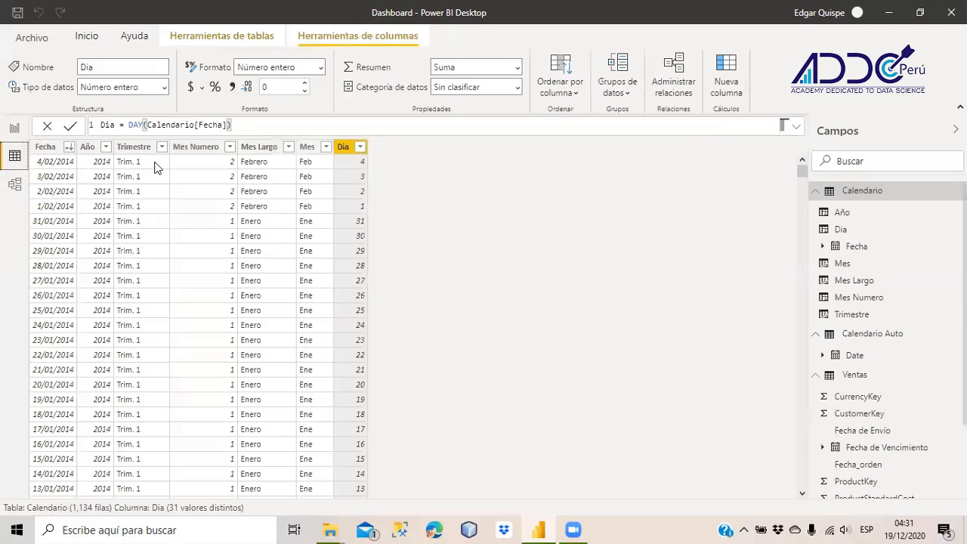
left_click(850, 190)
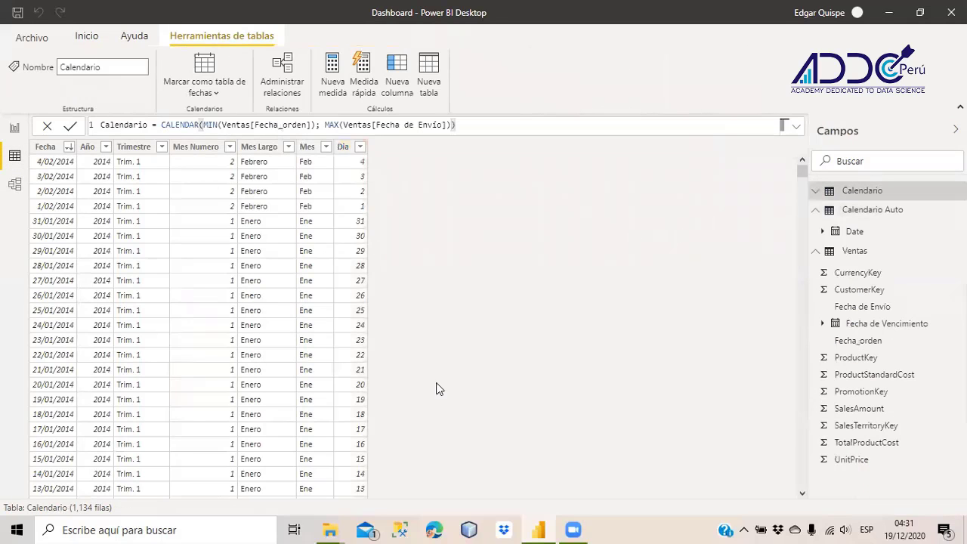
left_click(261, 147)
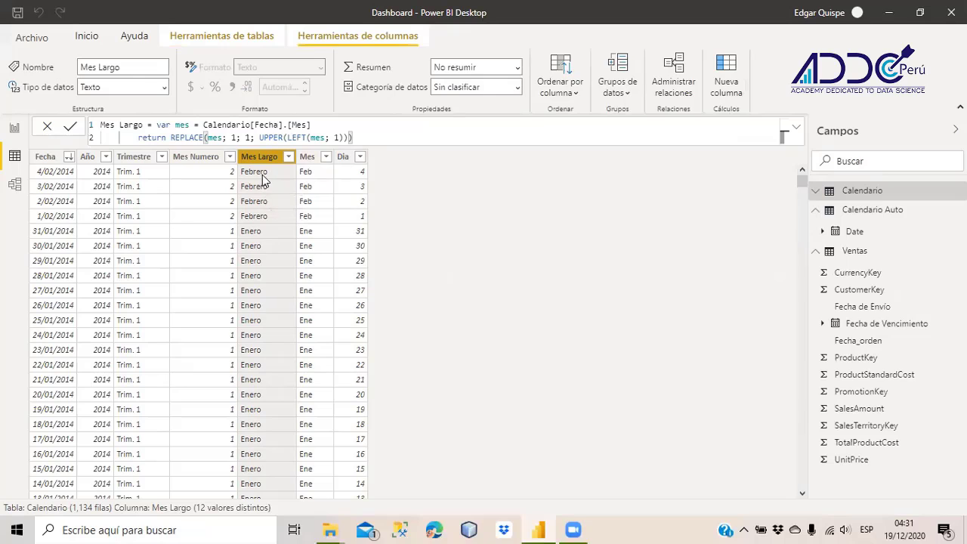
left_click(186, 168)
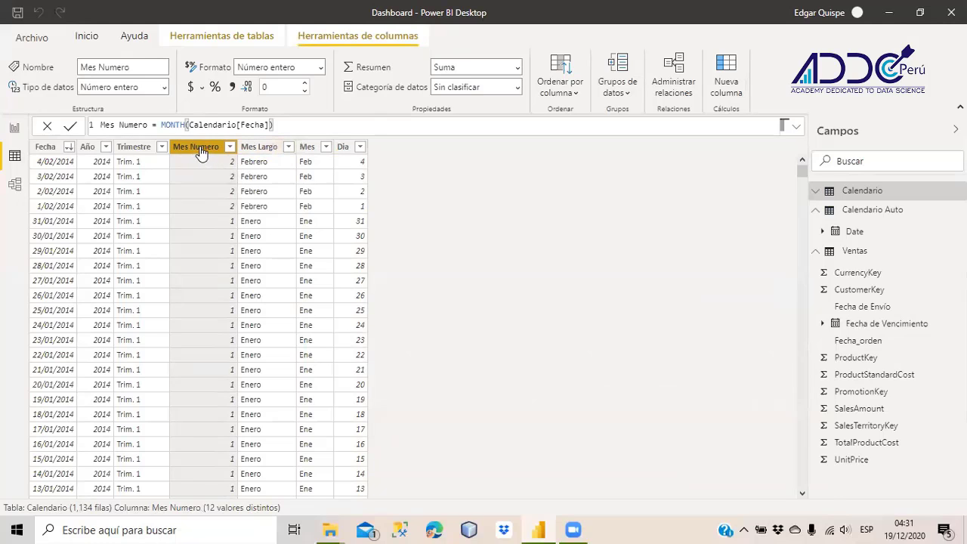
left_click(268, 155)
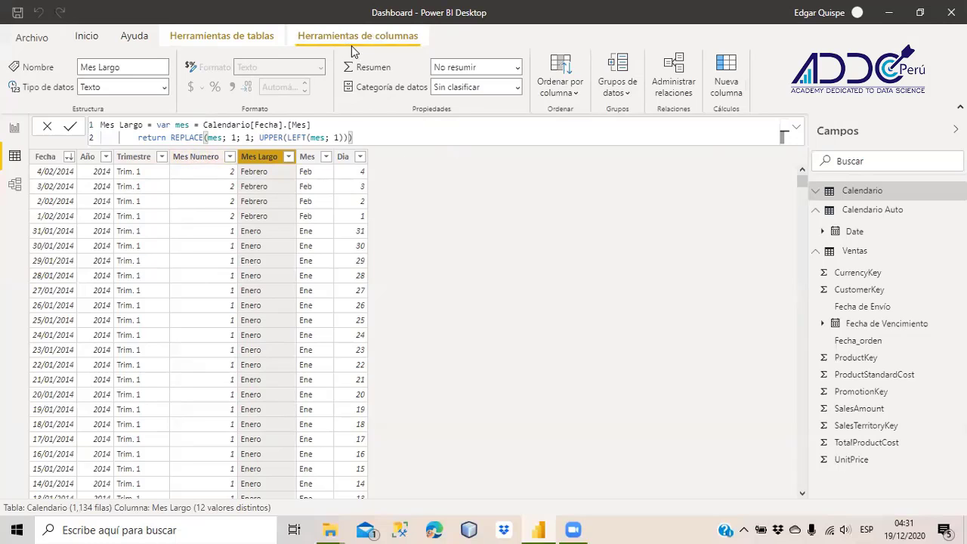
left_click(574, 93)
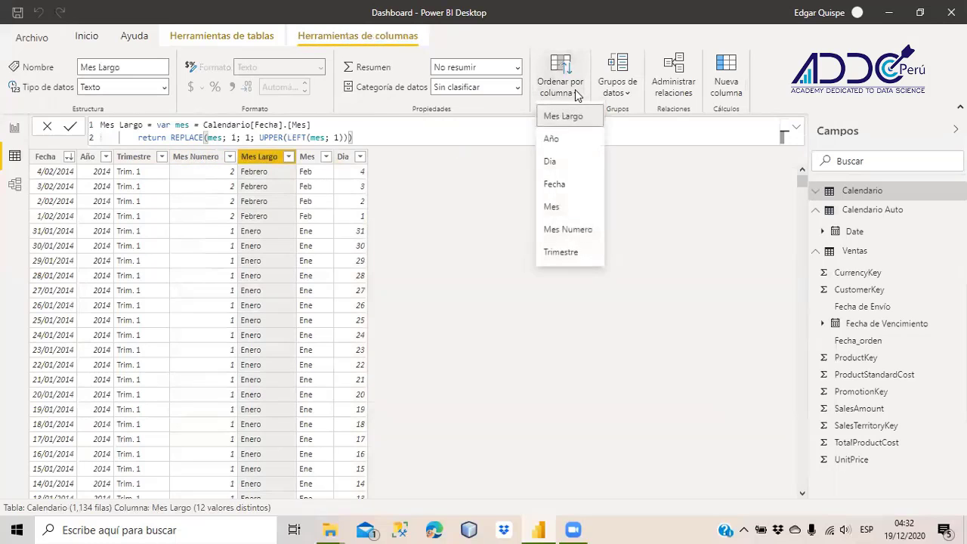
left_click(569, 230)
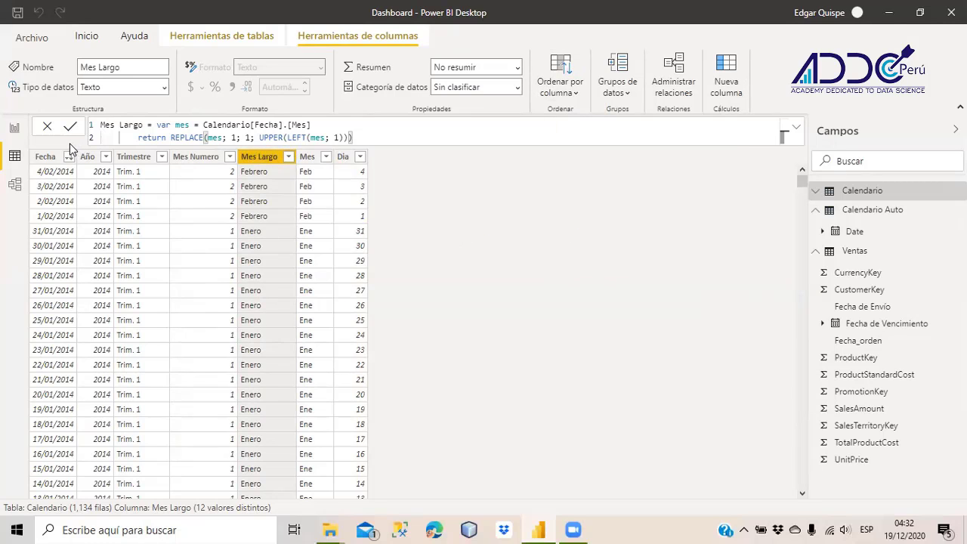
left_click(15, 128)
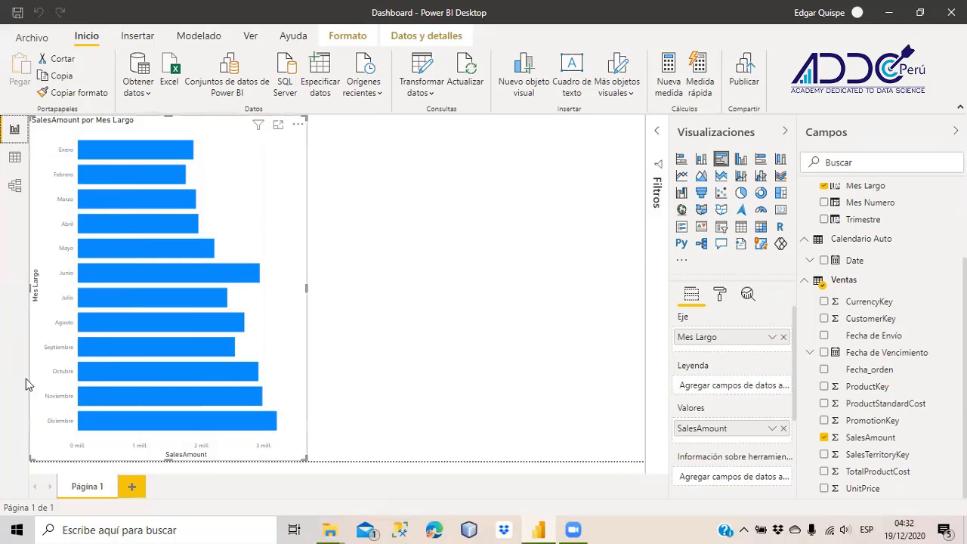
Set the abbreviated Mes column of the Calendario table to sort by Mes Numero
left_click(12, 158)
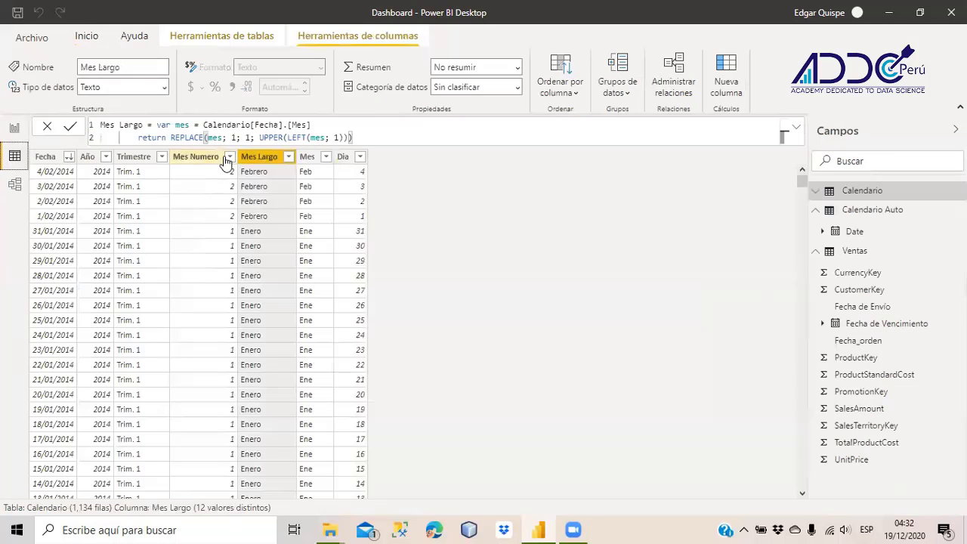
left_click(307, 160)
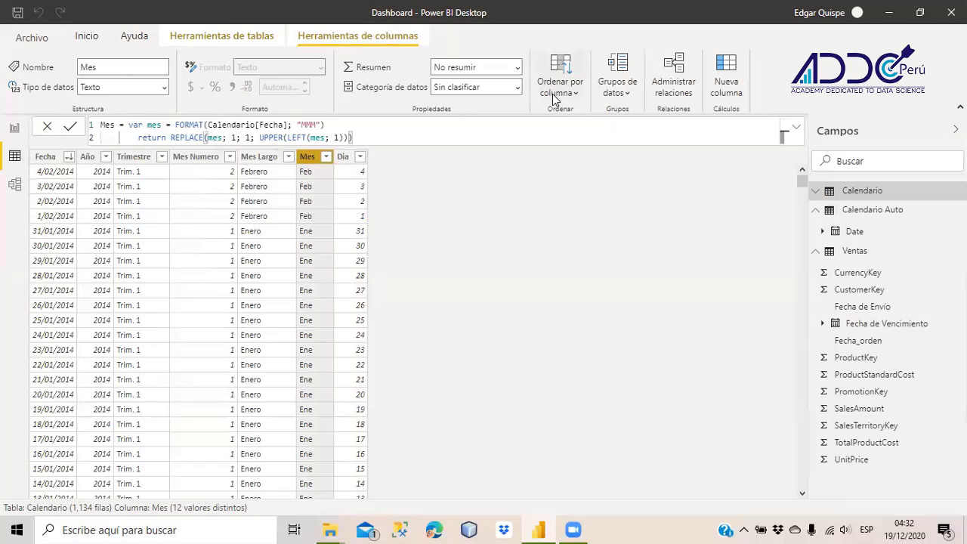
left_click(556, 87)
left_click(562, 229)
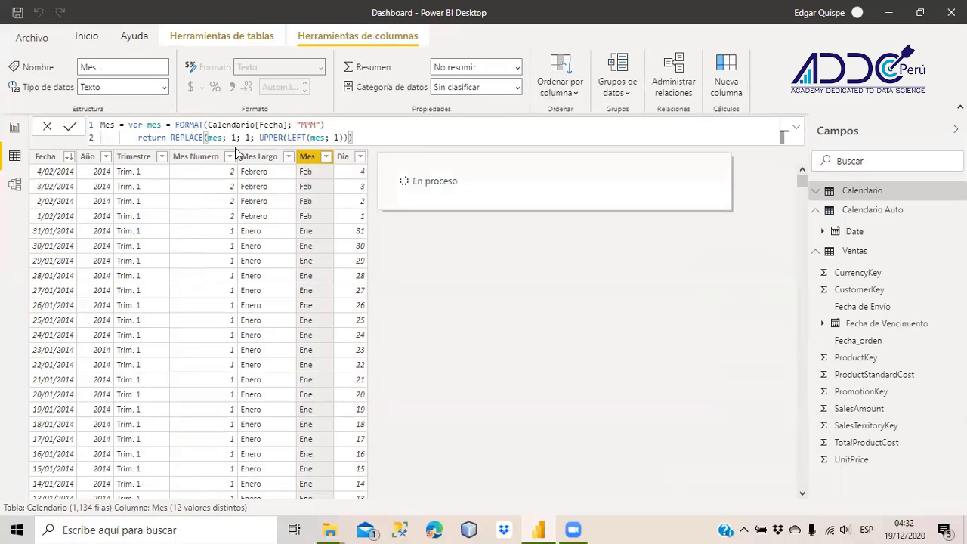
Replace Mes Largo with Calendario's Mes as the axis of the SalesAmount bar chart on the report page
left_click(14, 129)
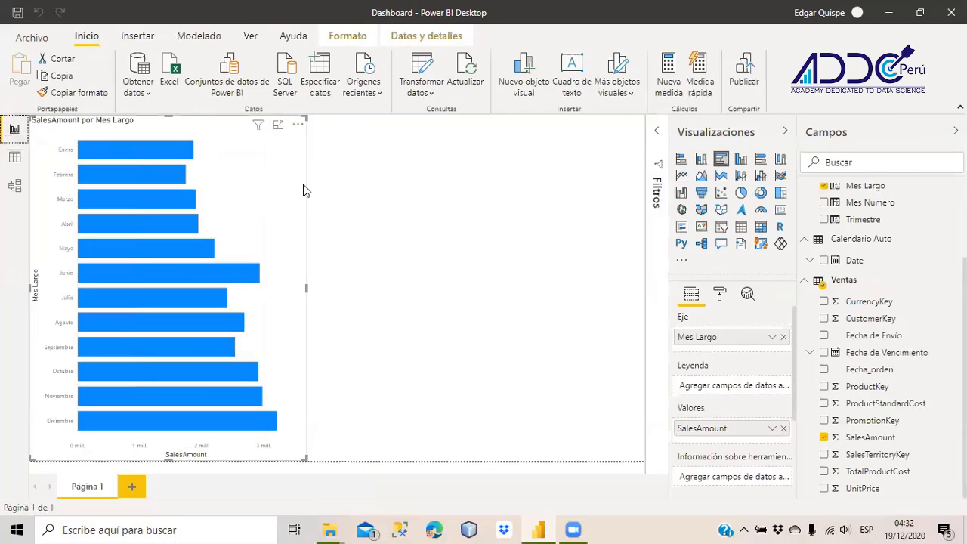
left_click(784, 337)
scroll(909, 236, "up", 1)
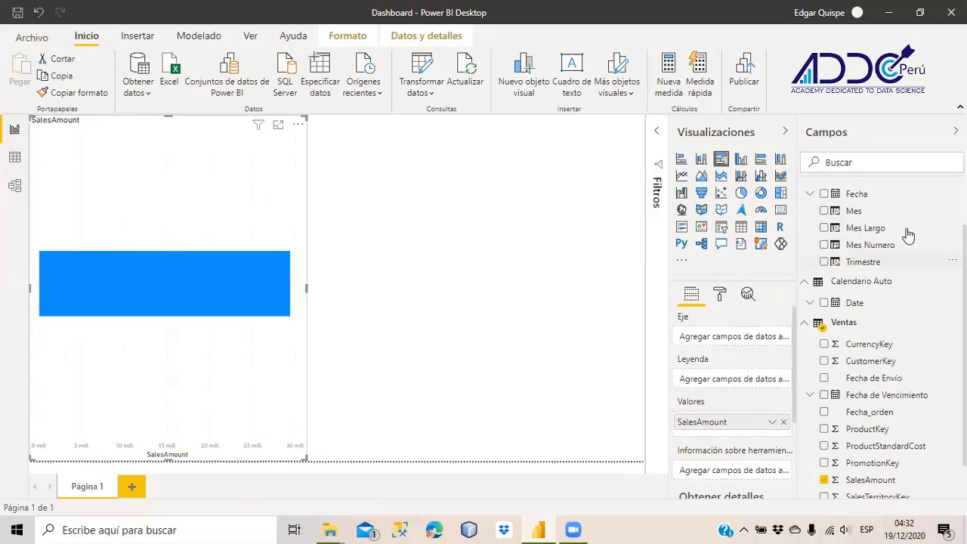
scroll(909, 236, "up", 1)
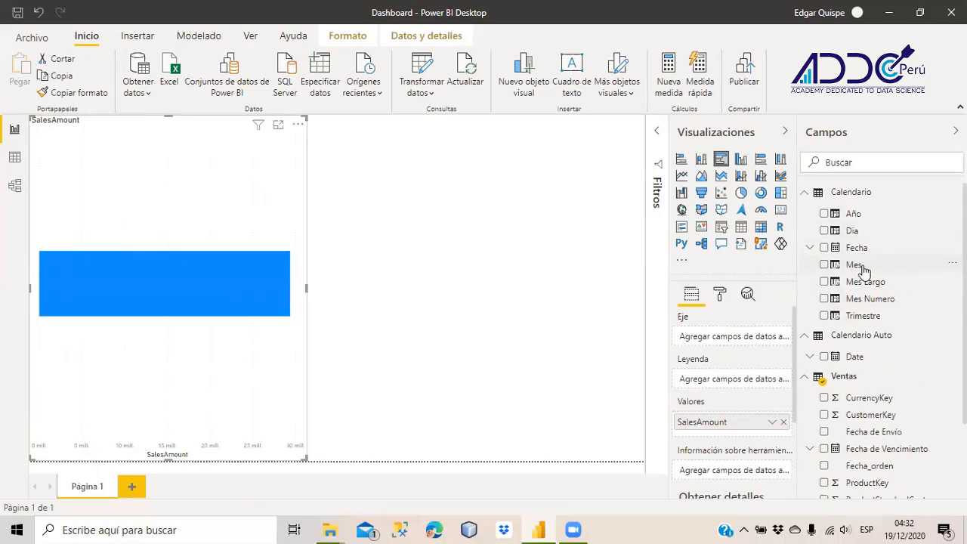
left_click_drag(864, 270, 737, 344)
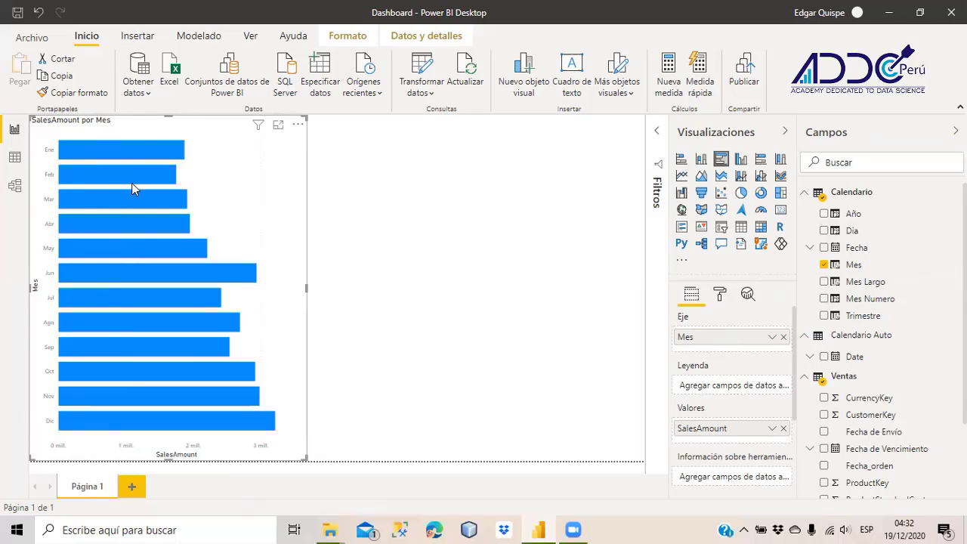
mouse_move(132, 184)
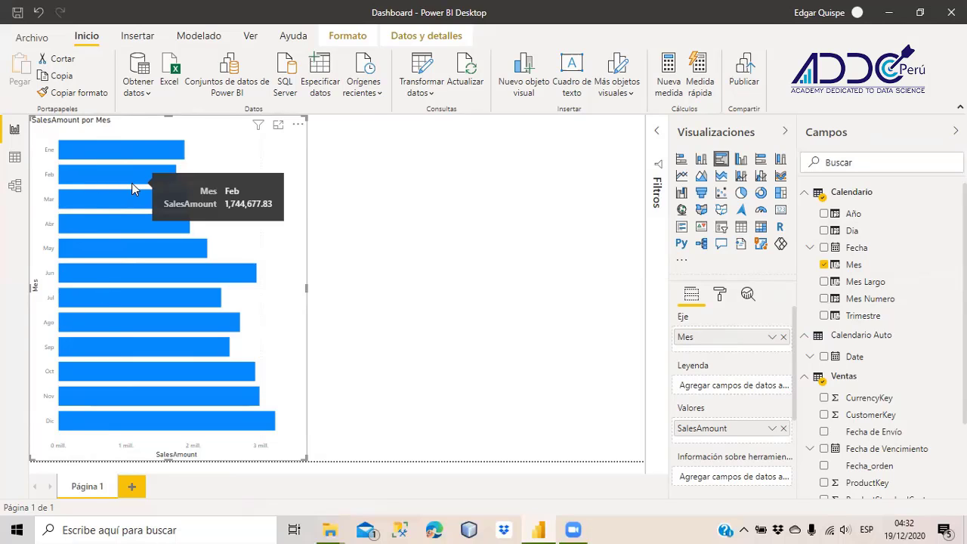